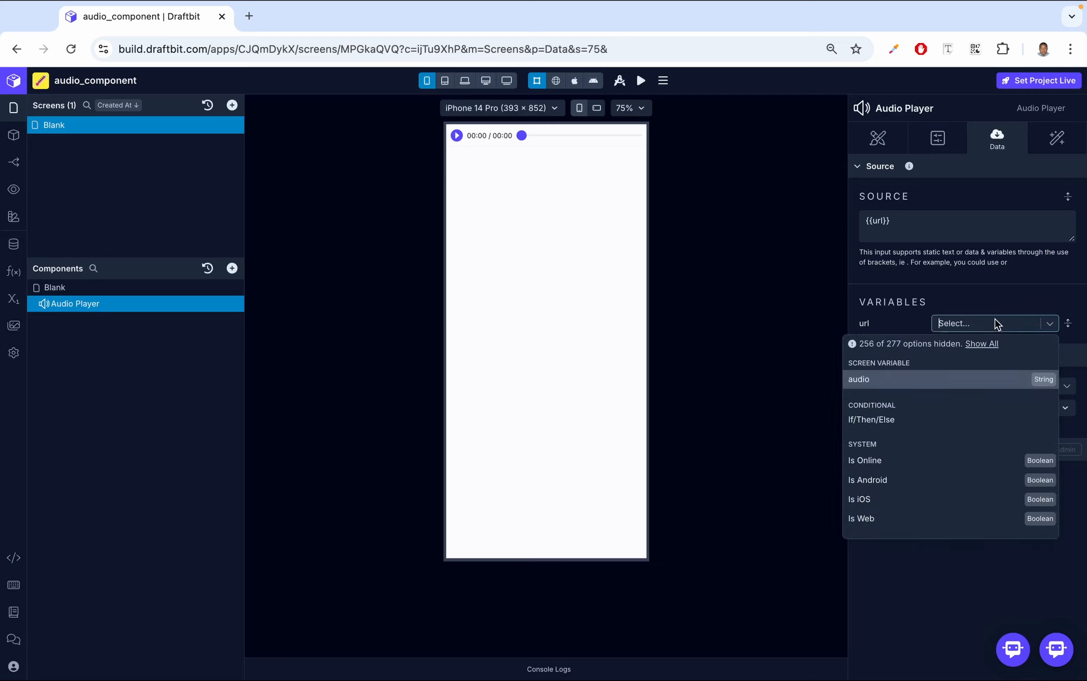
Bind the source's url variable to the audio screen variable and test the player's playback in the web preview.
click(922, 389)
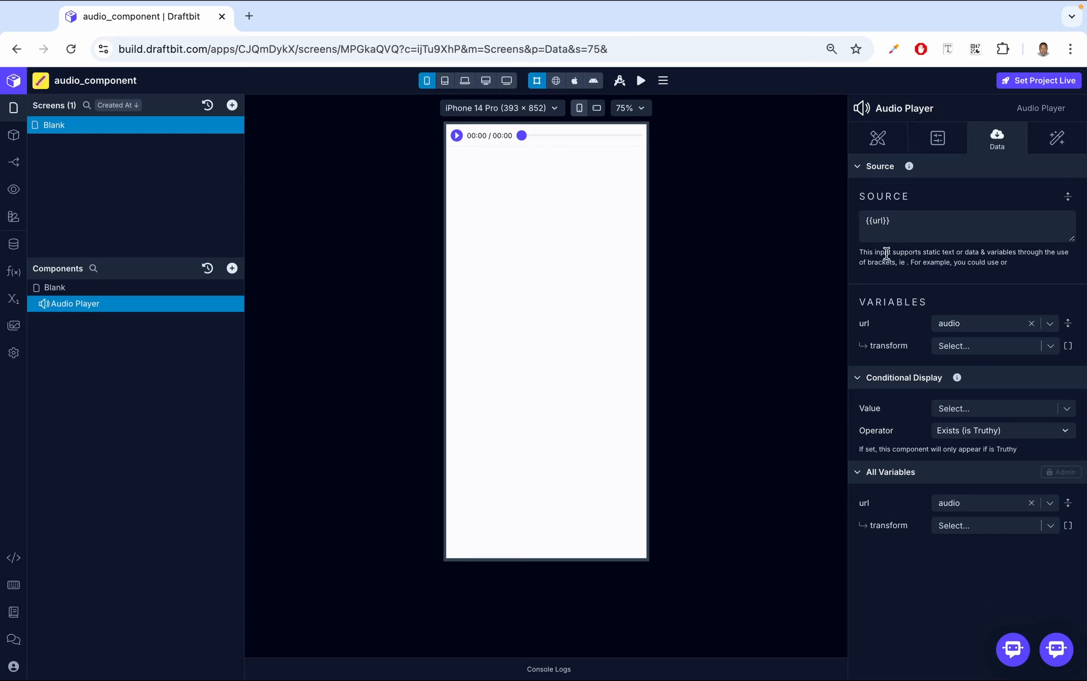
click(557, 83)
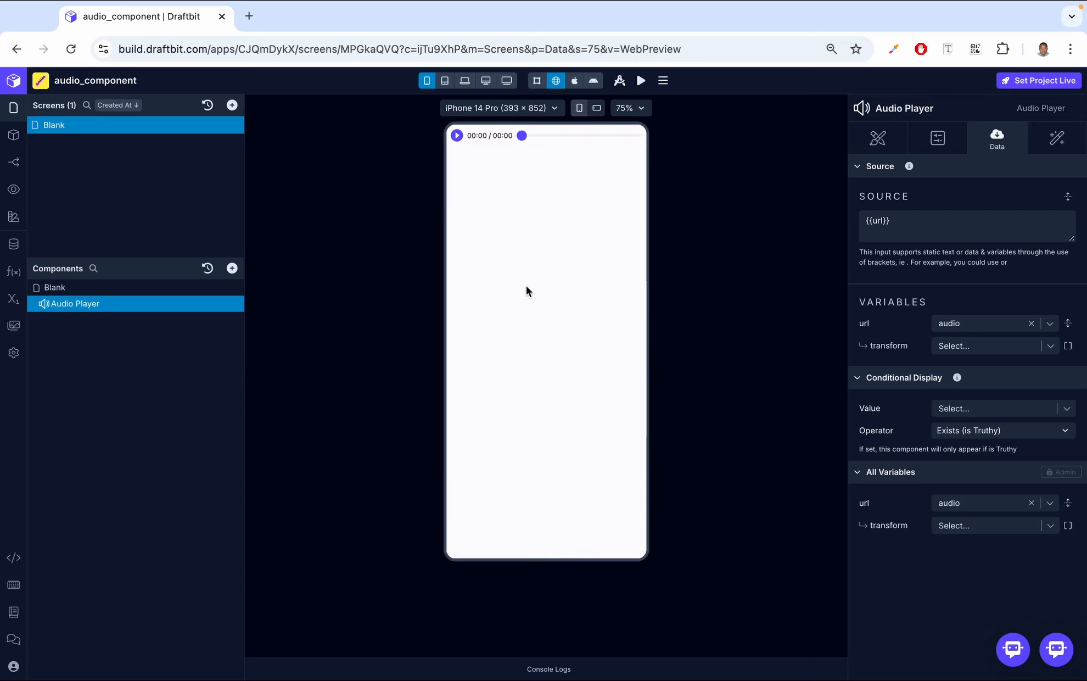
click(457, 136)
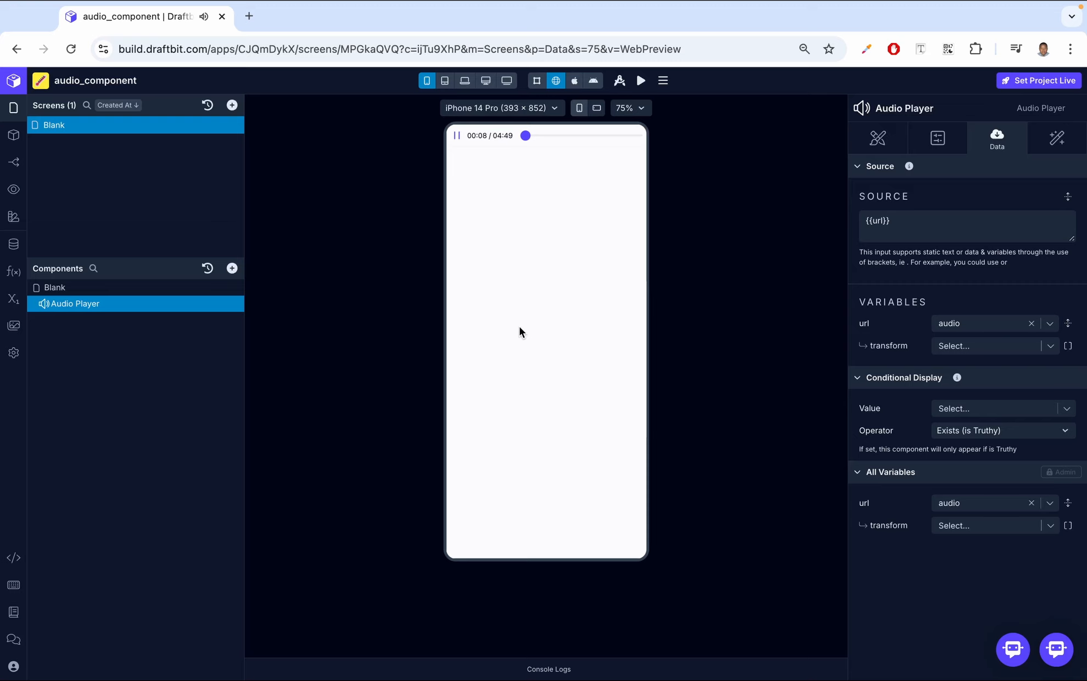
click(459, 135)
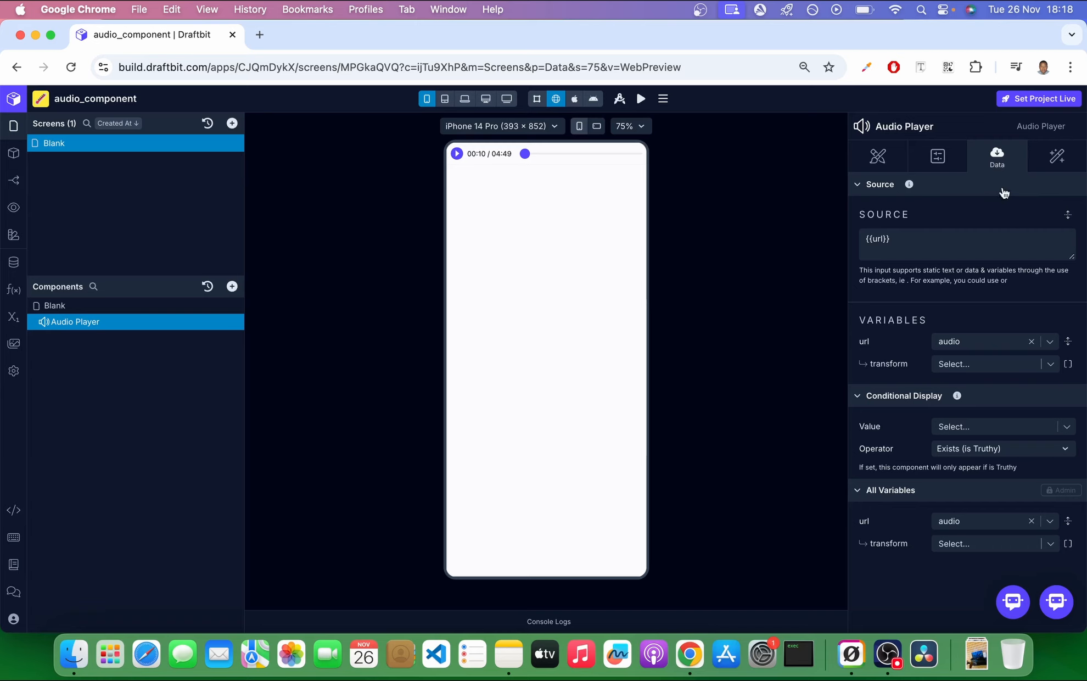
Try the headless mode on the Audio Player and reset the mode to its default.
click(938, 150)
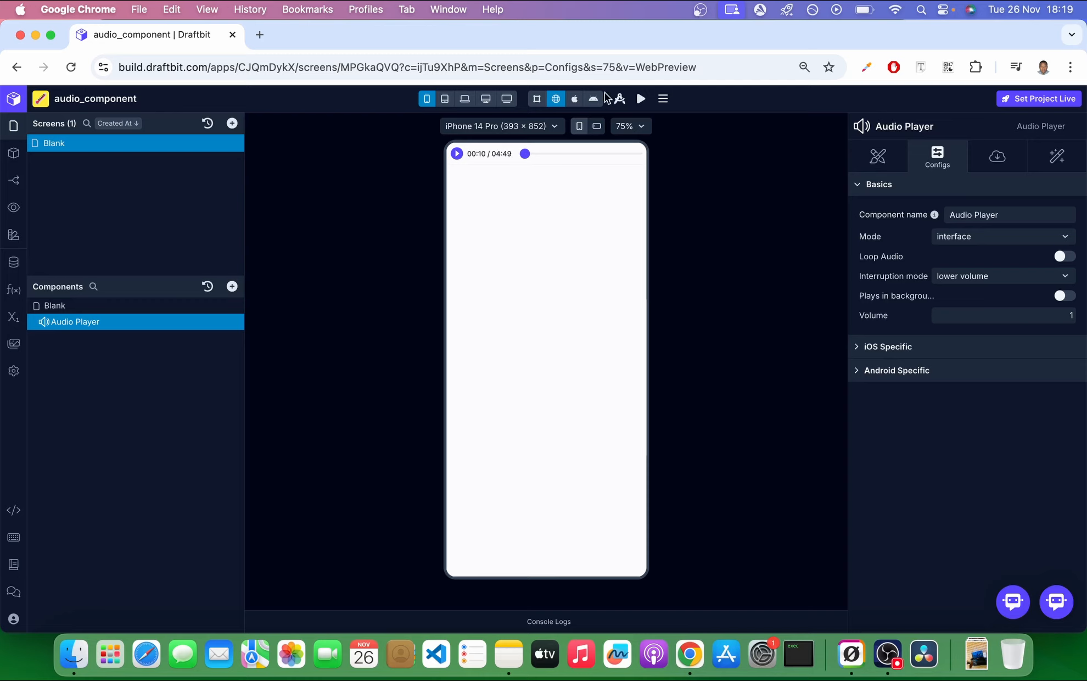
click(973, 240)
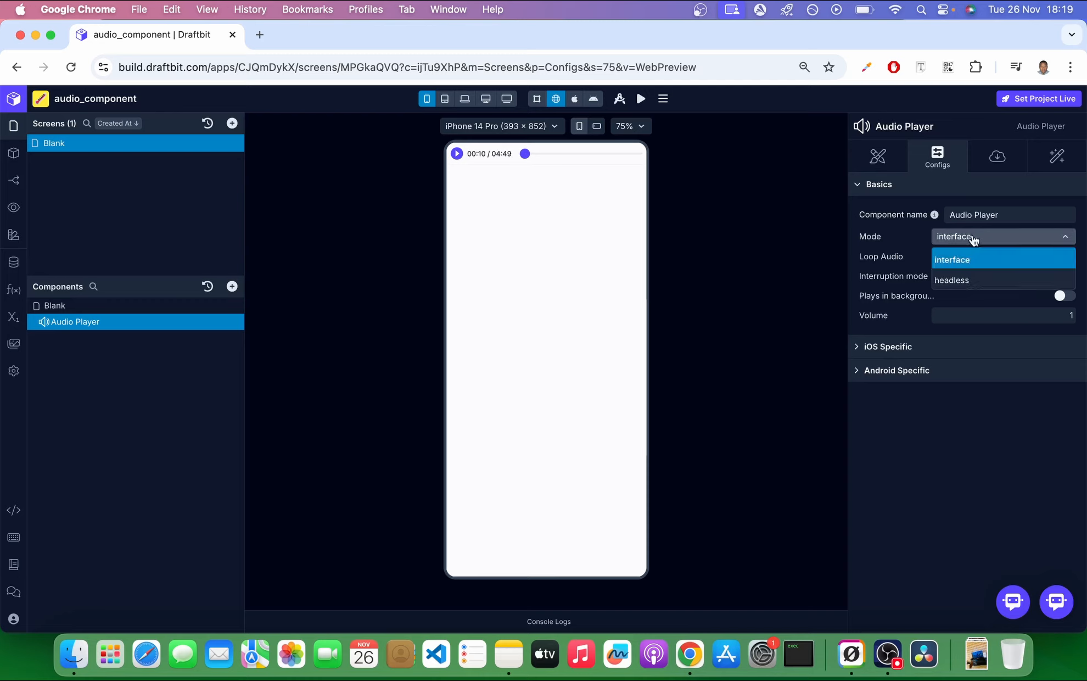
click(960, 286)
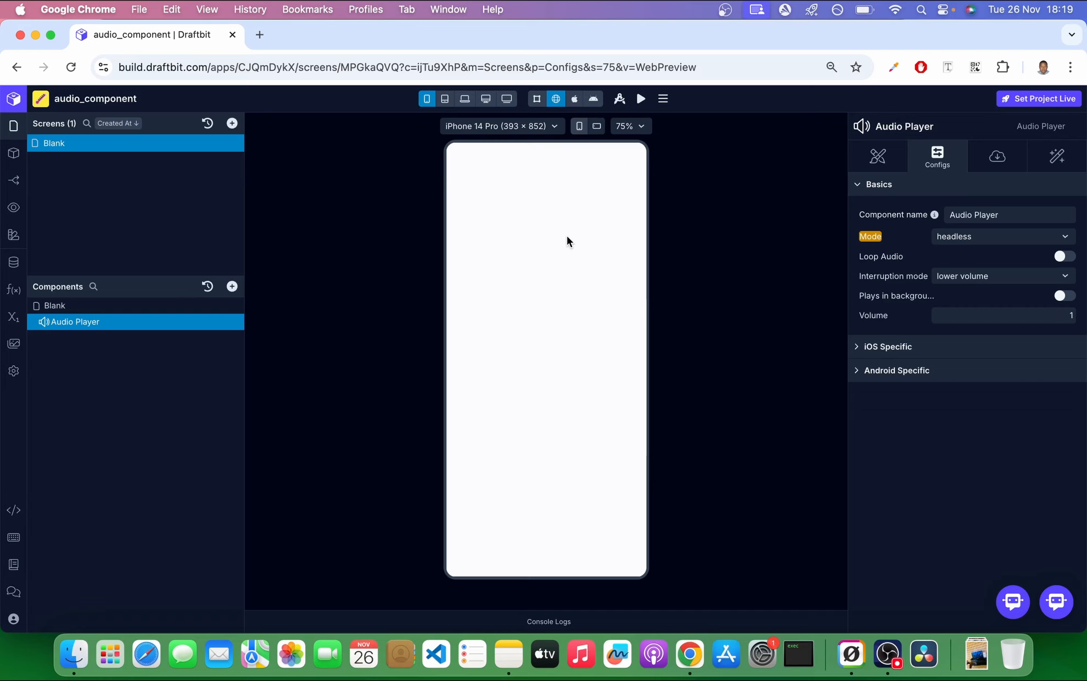
click(993, 237)
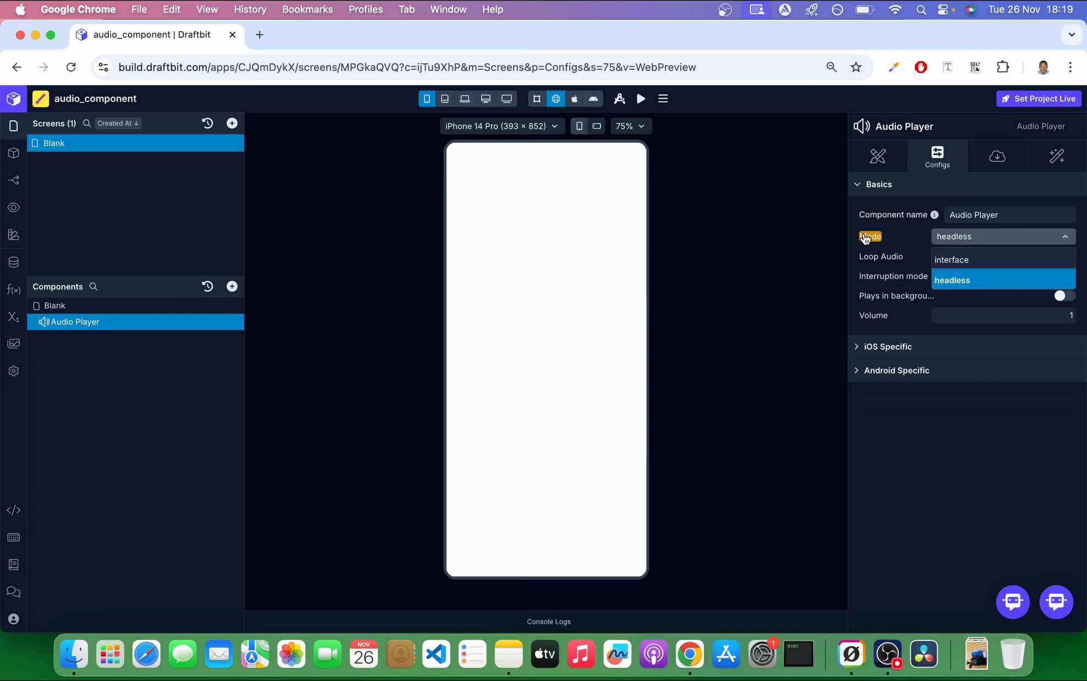
click(871, 236)
click(849, 366)
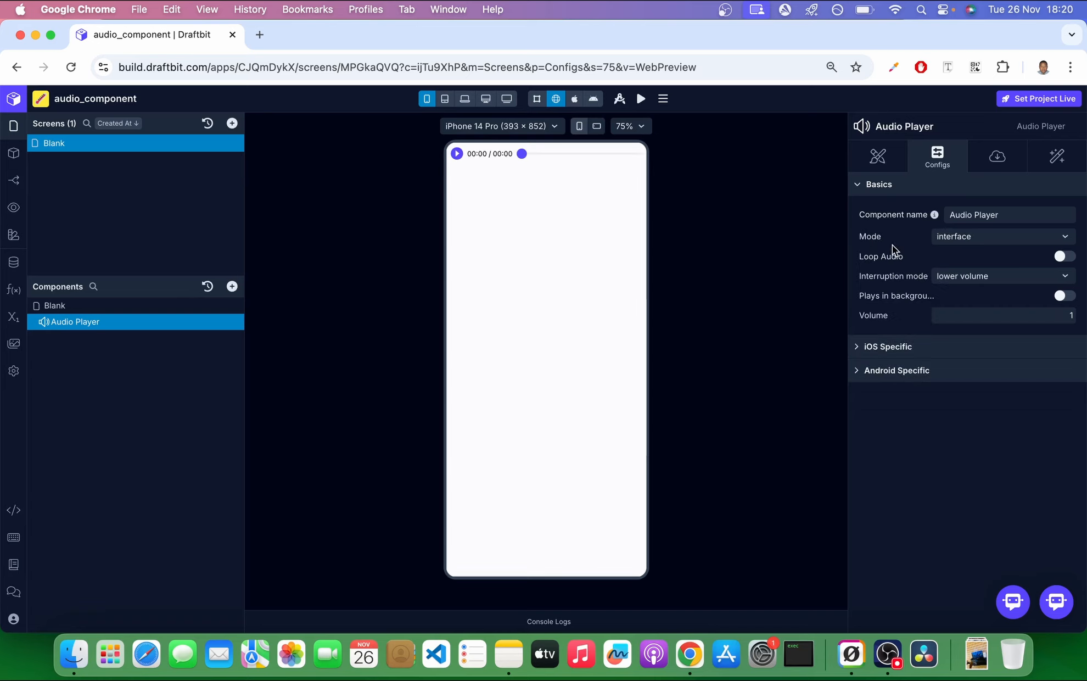
Try enabling Loop Audio, test playback in the preview, and reset the loop setting.
click(1064, 257)
click(456, 154)
drag(521, 153, 634, 154)
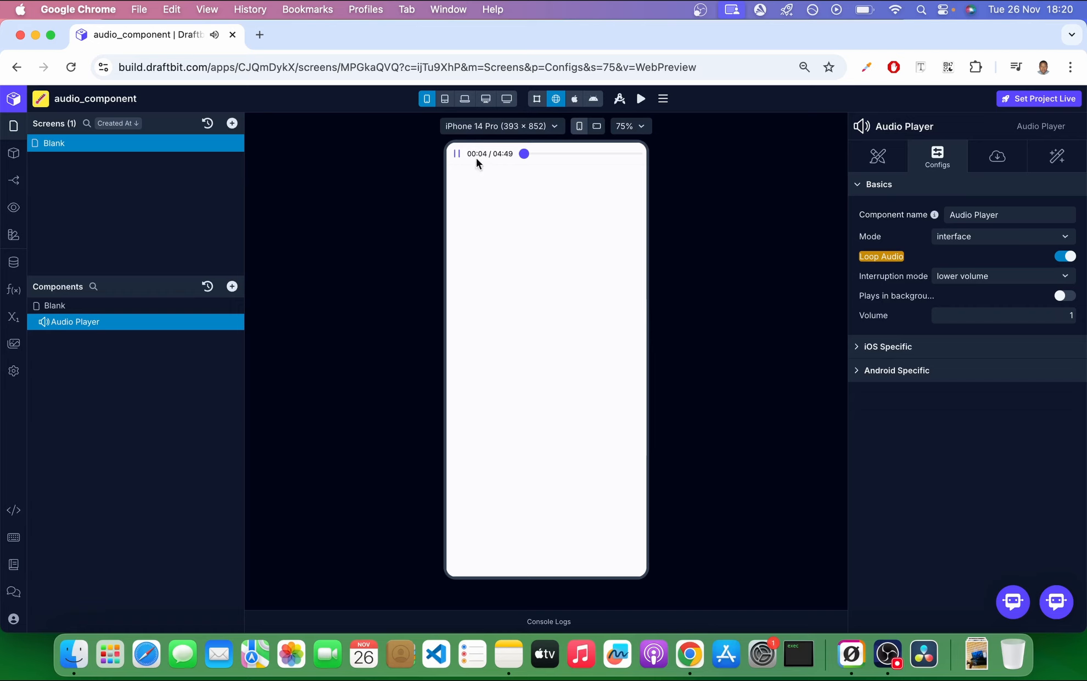
click(456, 154)
click(894, 258)
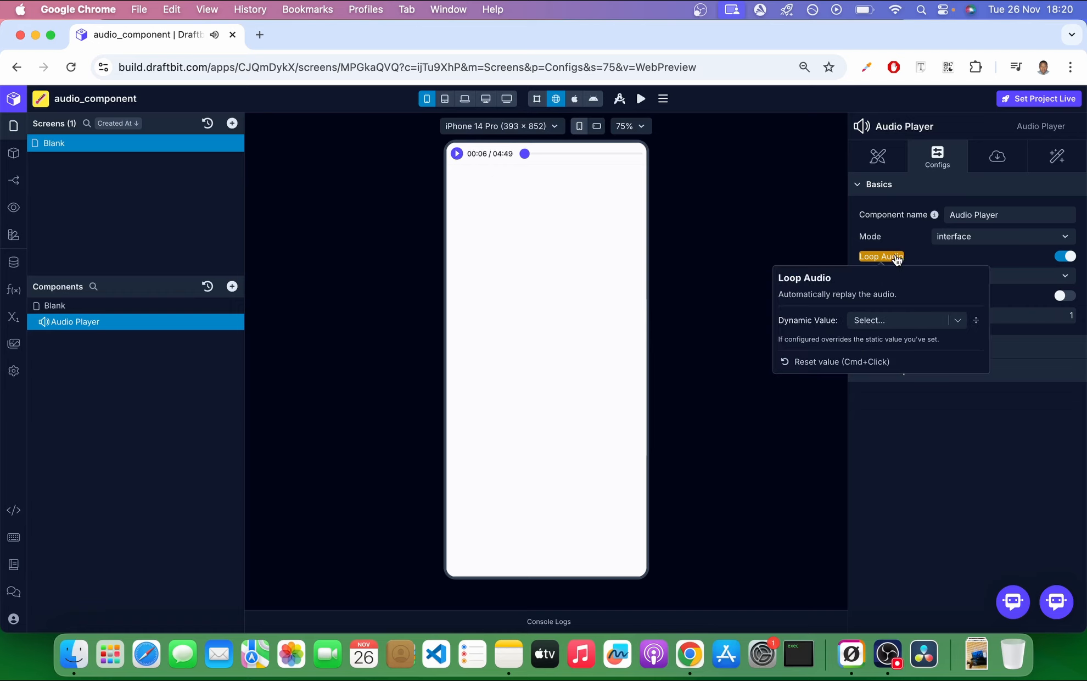
click(860, 357)
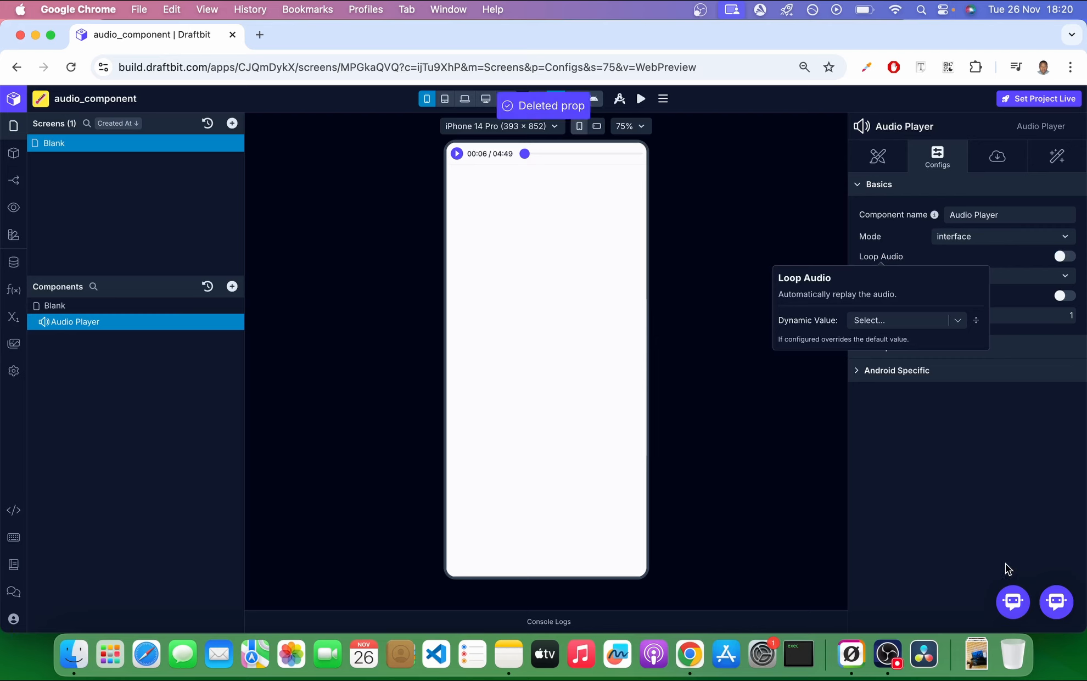
click(983, 395)
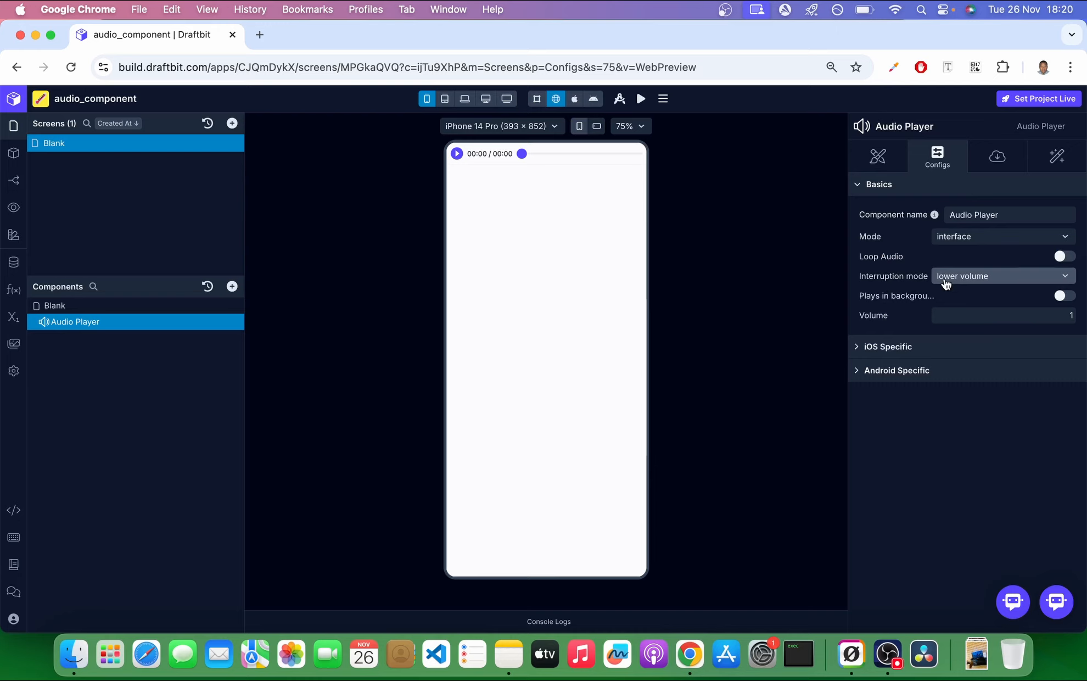
click(946, 279)
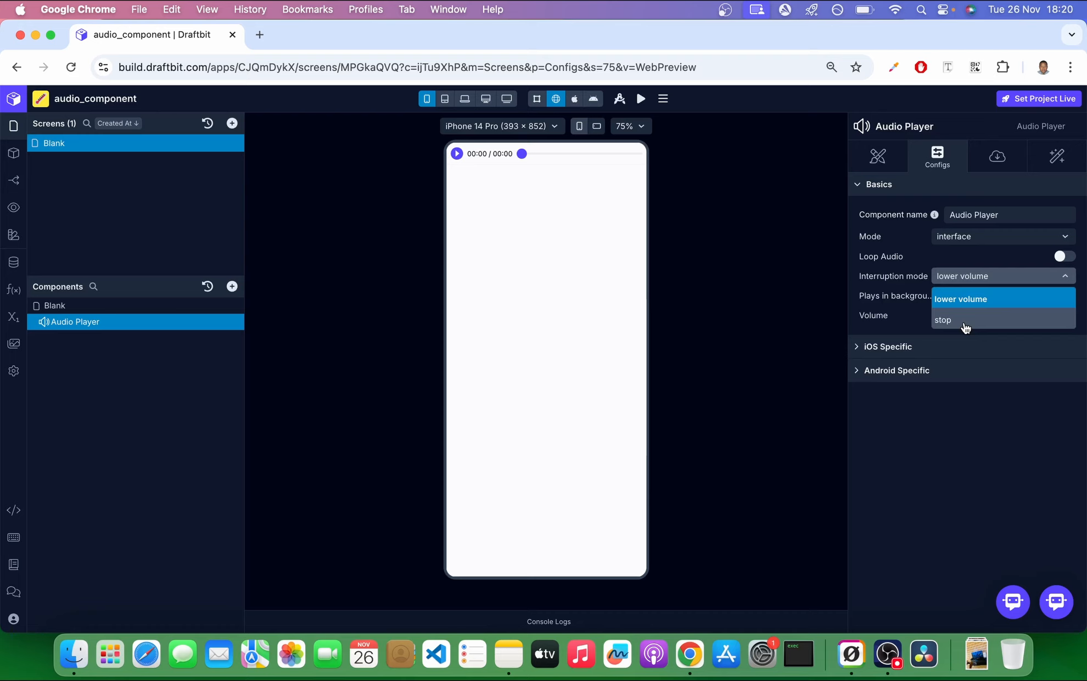
click(955, 445)
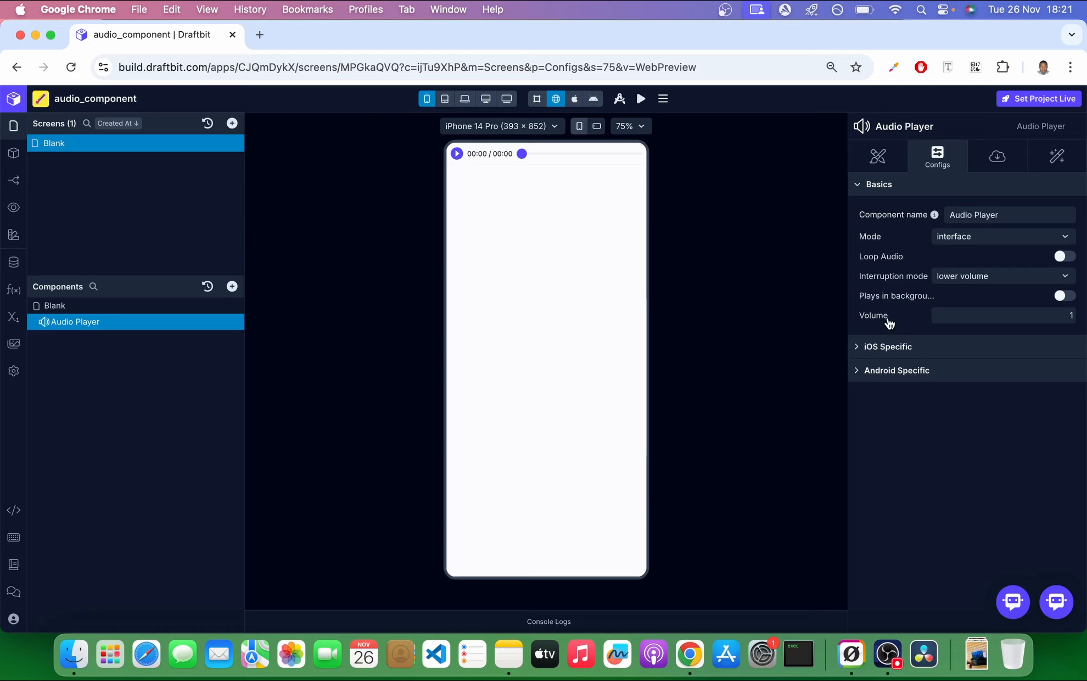
Set the Audio Player's volume to 0.2 and test the playback in the preview.
click(1072, 314)
text(0)
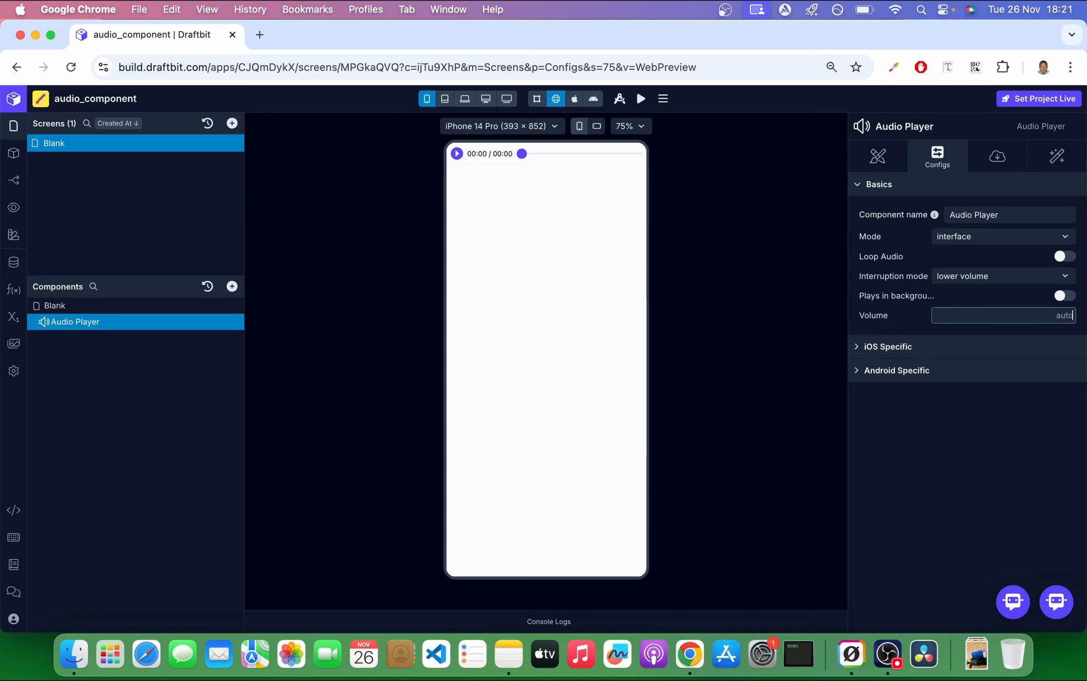
text(.2)
click(1025, 541)
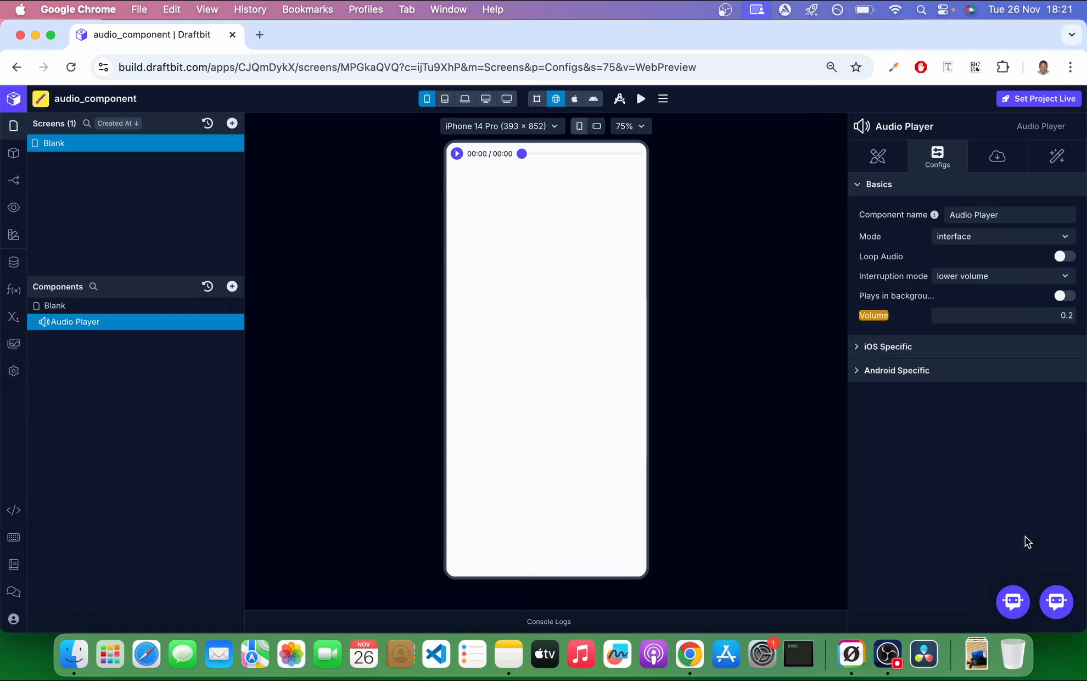
click(456, 156)
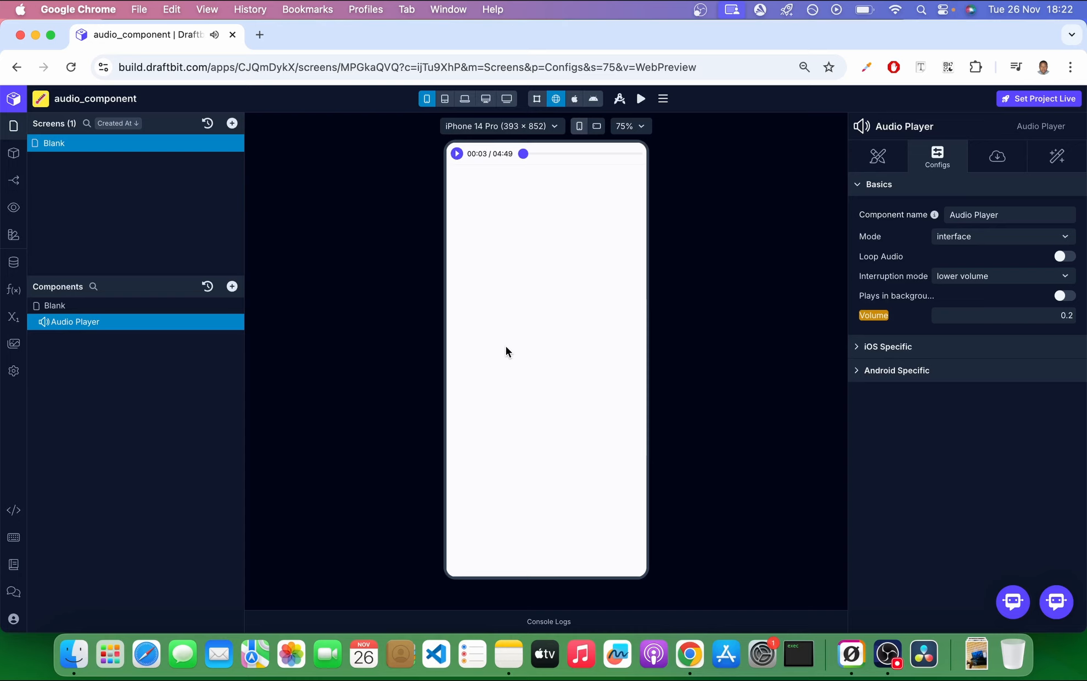
click(1072, 316)
click(458, 154)
Show the Audio Player's styles and play the audio from about 02:01 to examine the completed part of the track.
click(879, 156)
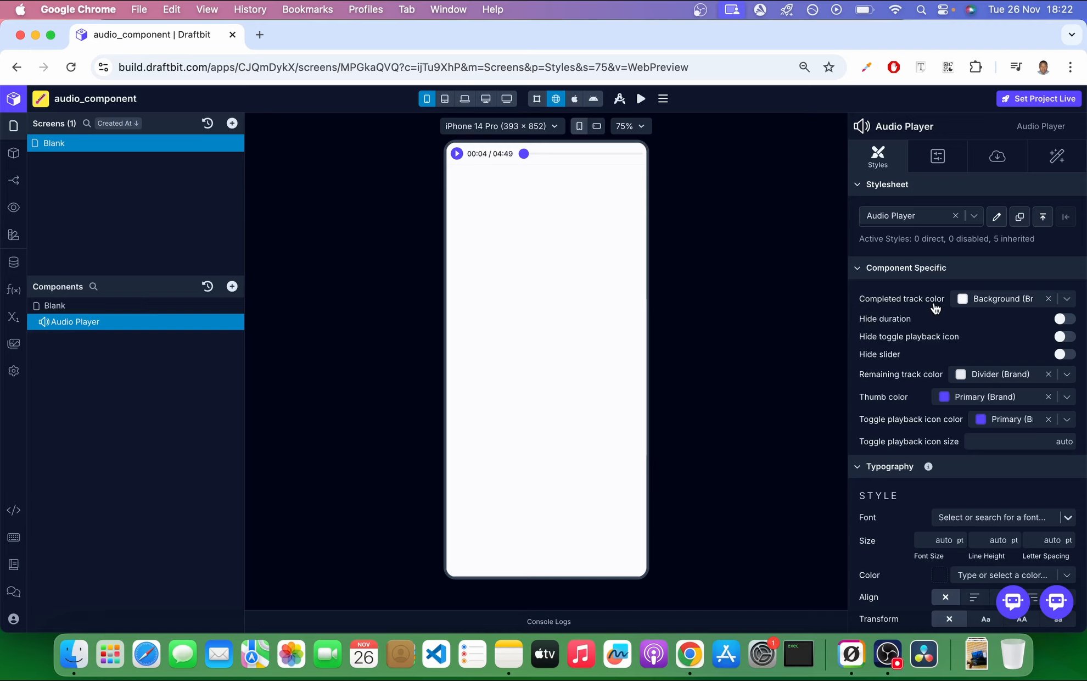
click(456, 155)
click(570, 154)
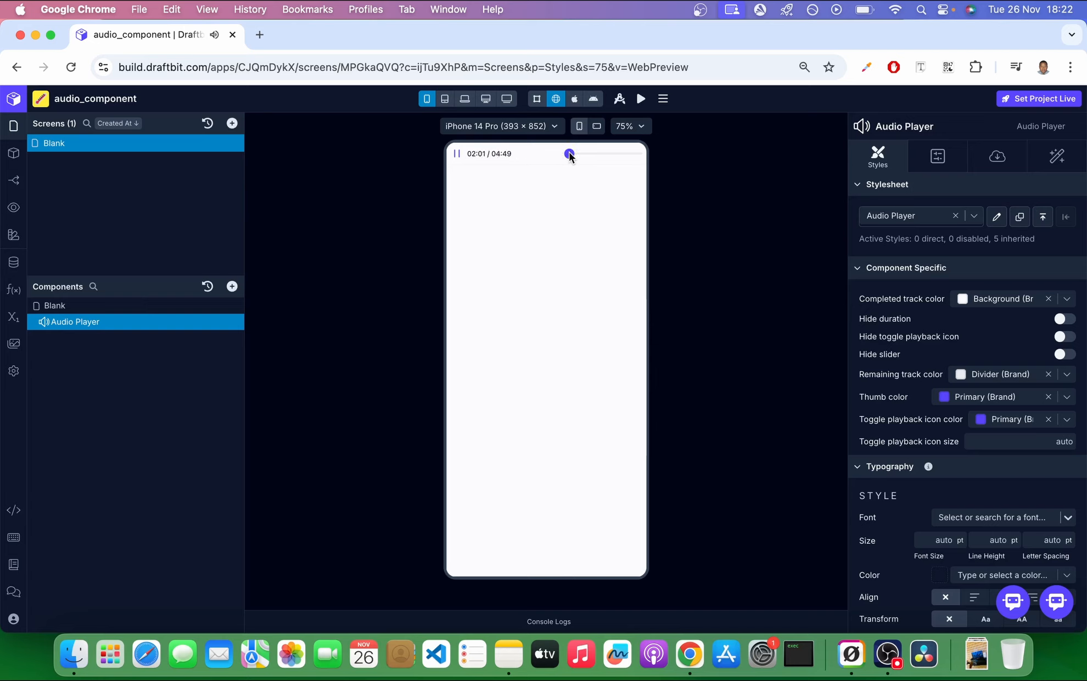
click(455, 155)
Try the Error brand color on the completed track, test it by playing and seeking the audio, and reset the style.
click(1067, 300)
click(1002, 385)
click(457, 154)
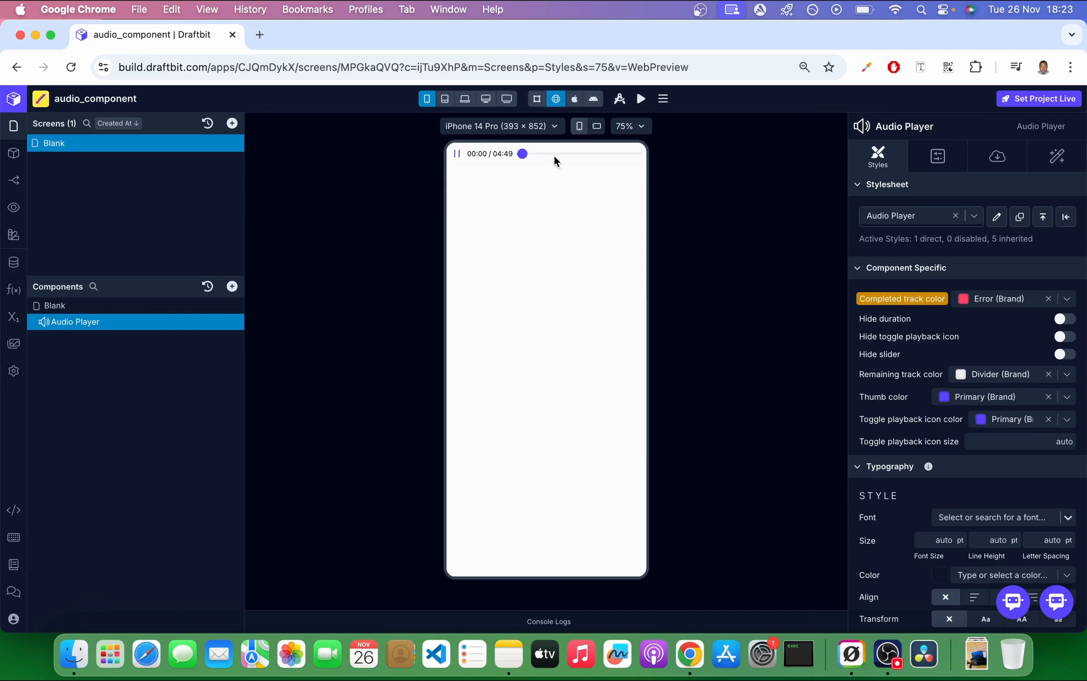
click(556, 154)
click(456, 155)
click(897, 299)
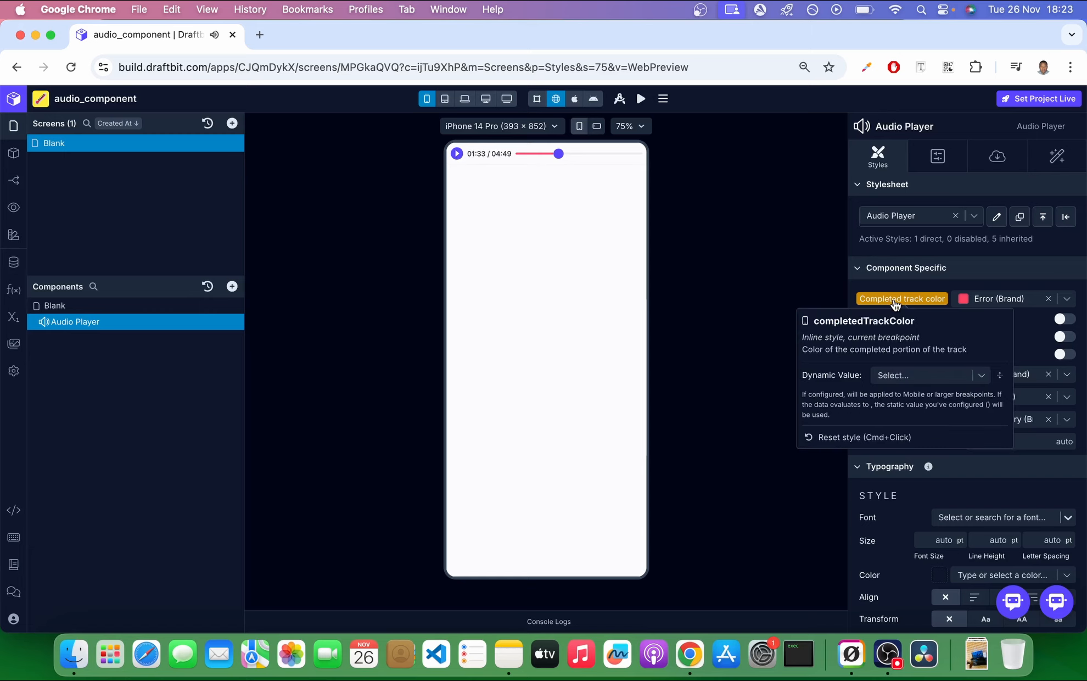
click(869, 436)
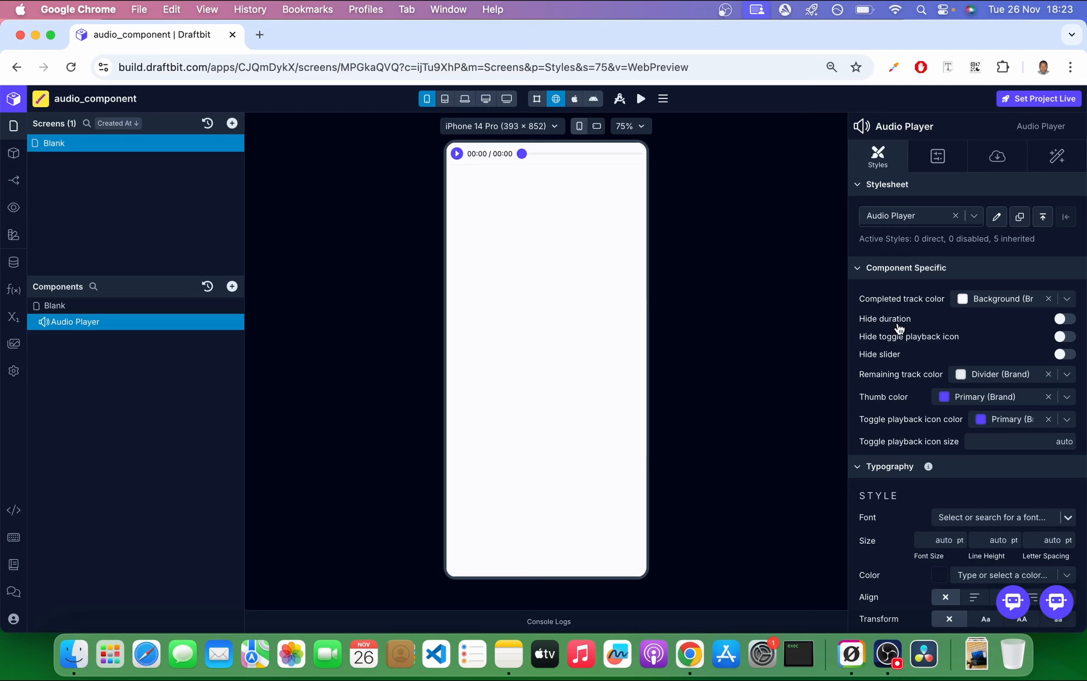
Try hiding the duration text of the Audio Player and reset that style.
click(1065, 319)
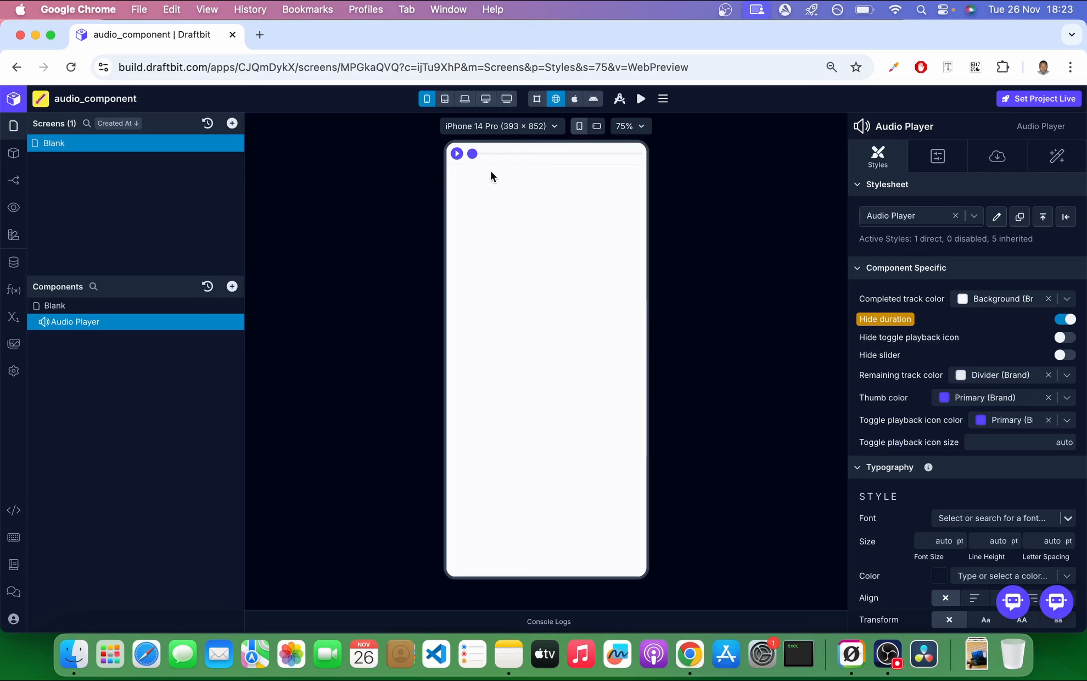
mouse_move(885, 319)
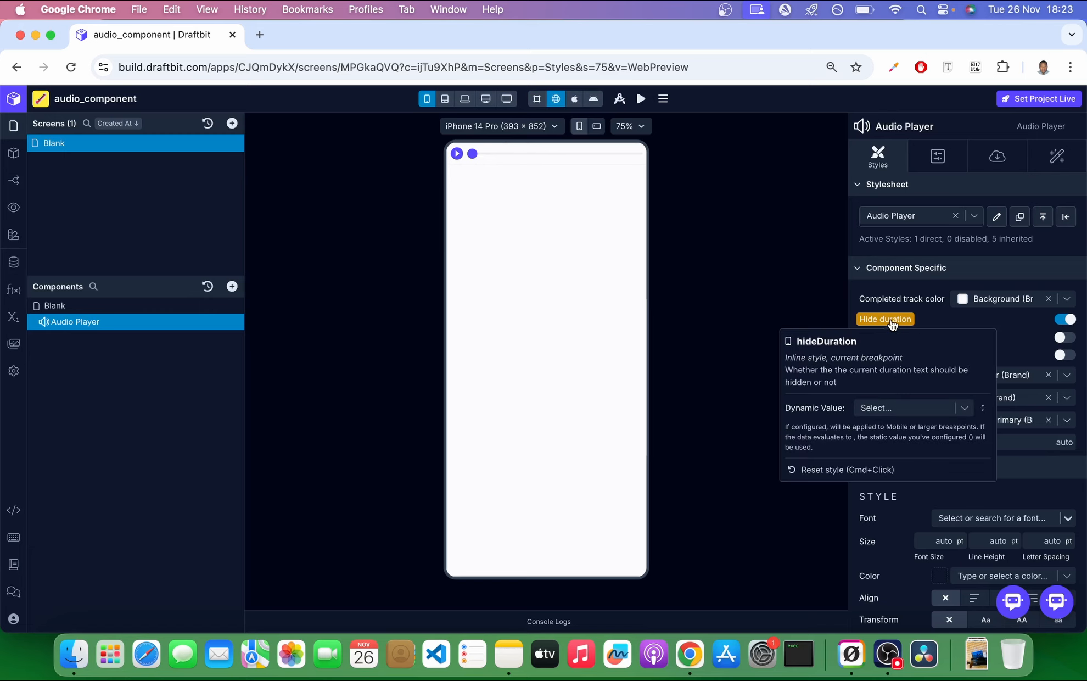
click(819, 469)
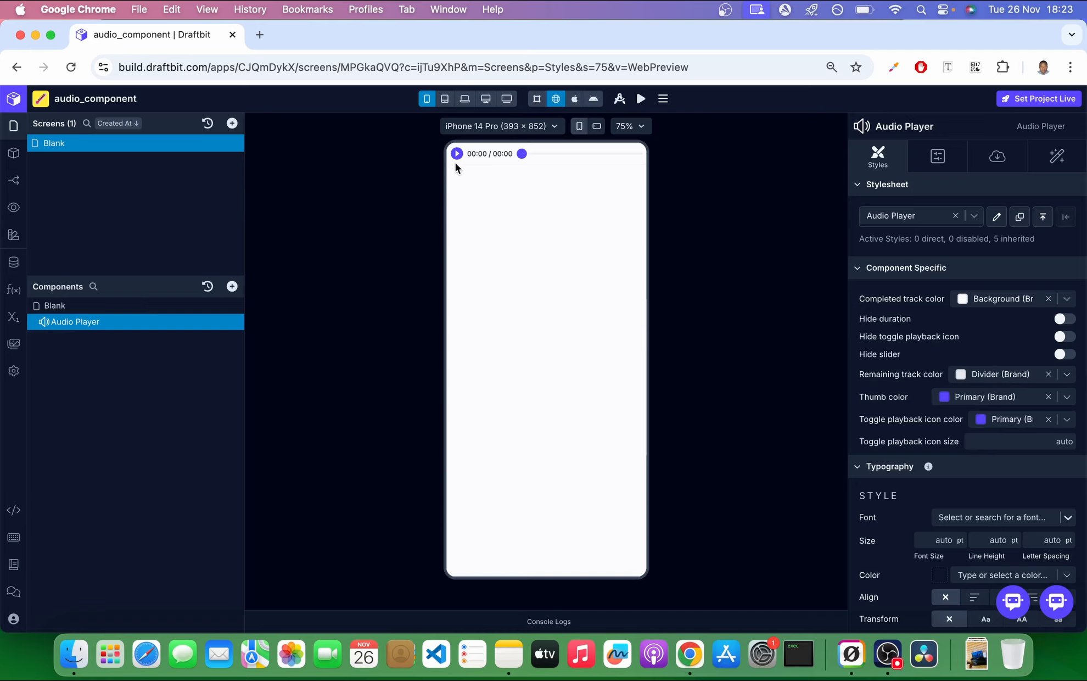
Try hiding the toggle playback icon of the Audio Player and restore the icon.
click(1072, 339)
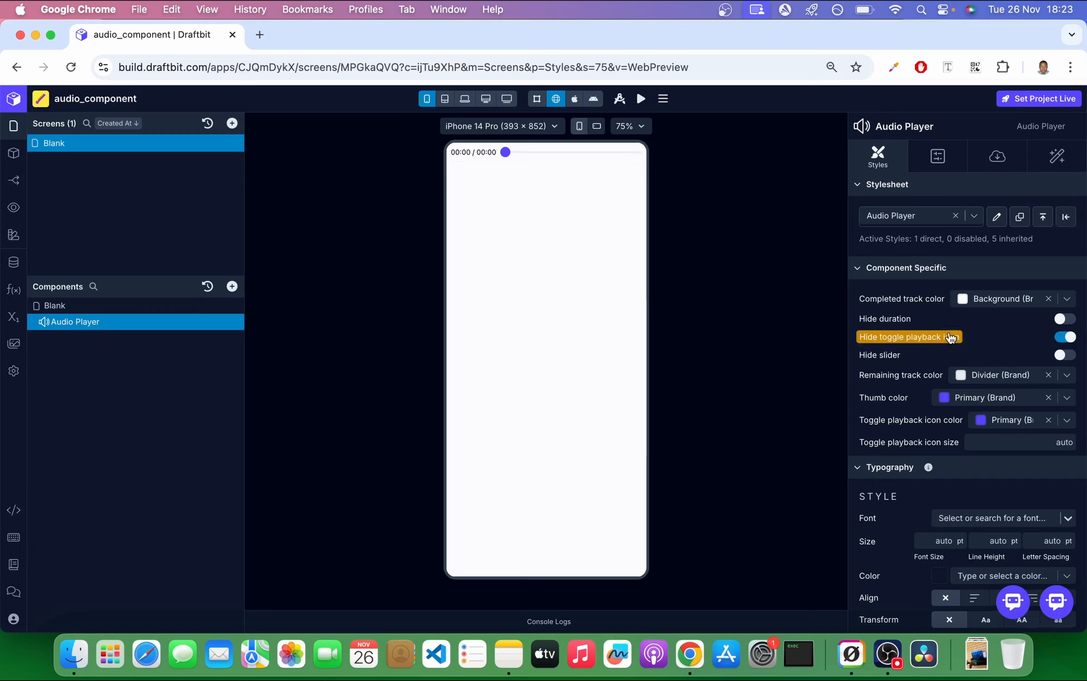
click(629, 128)
click(624, 190)
click(1065, 337)
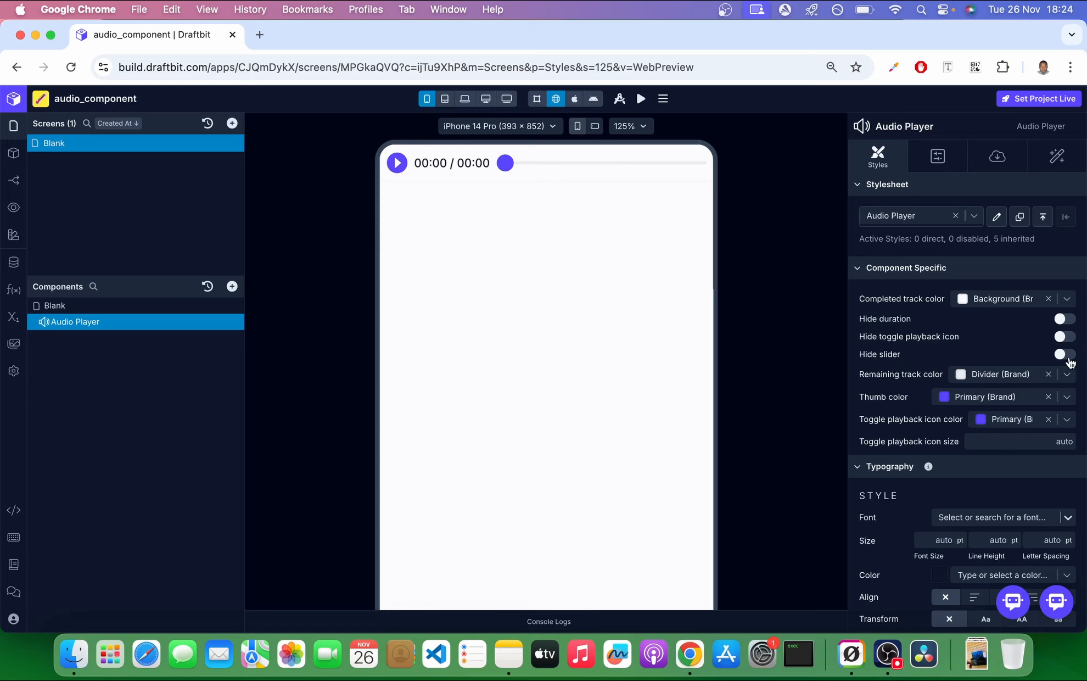
Try hiding the player's slider, test playback without it, and reset that style.
click(1065, 355)
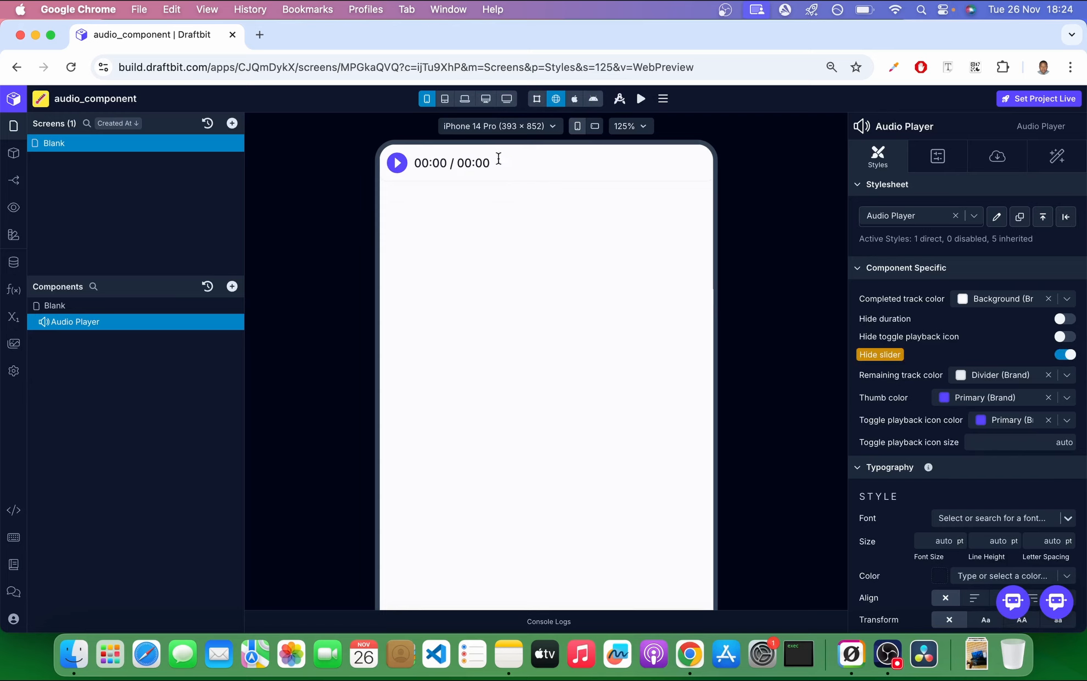
click(398, 164)
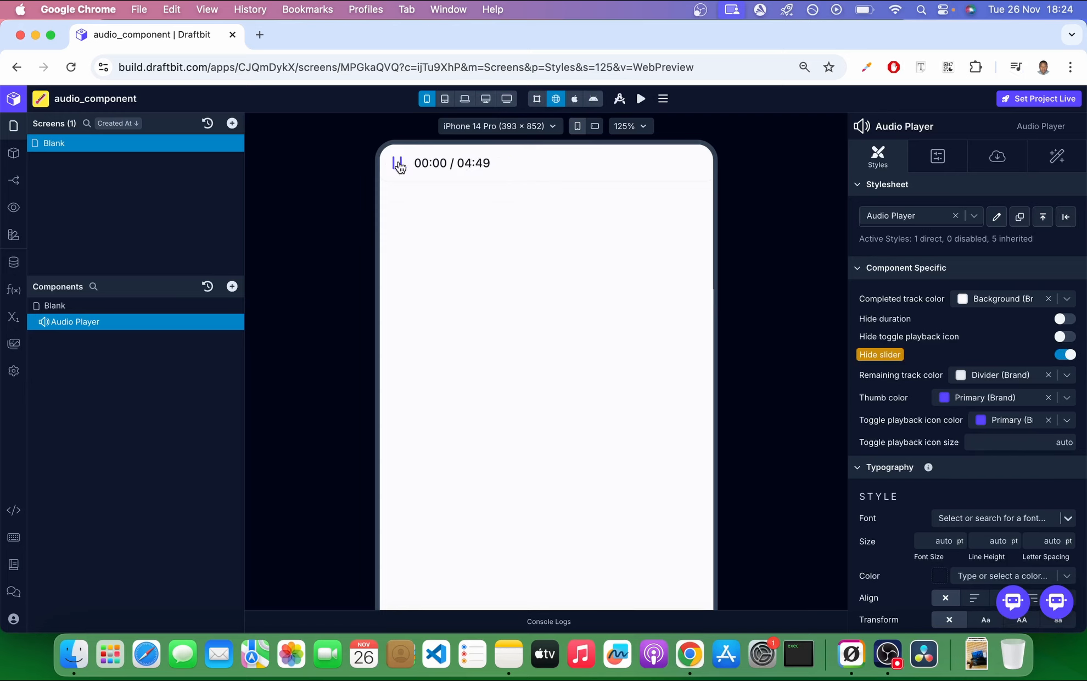
click(399, 164)
click(871, 358)
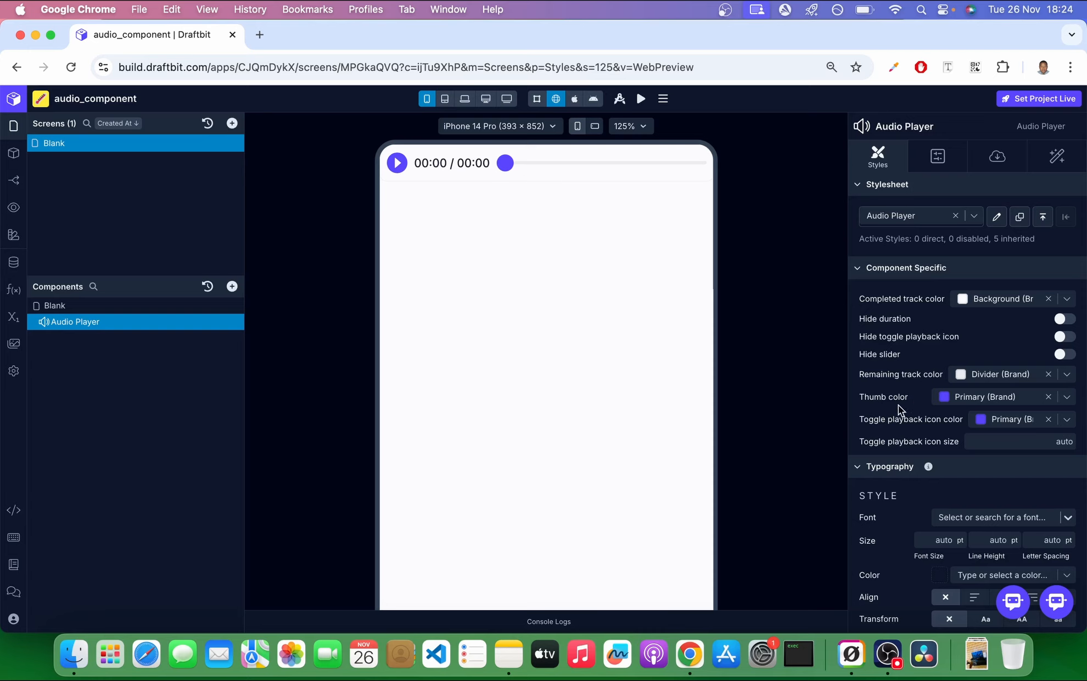
Try the Error brand color on the slider thumb and reset the thumb color.
click(1066, 399)
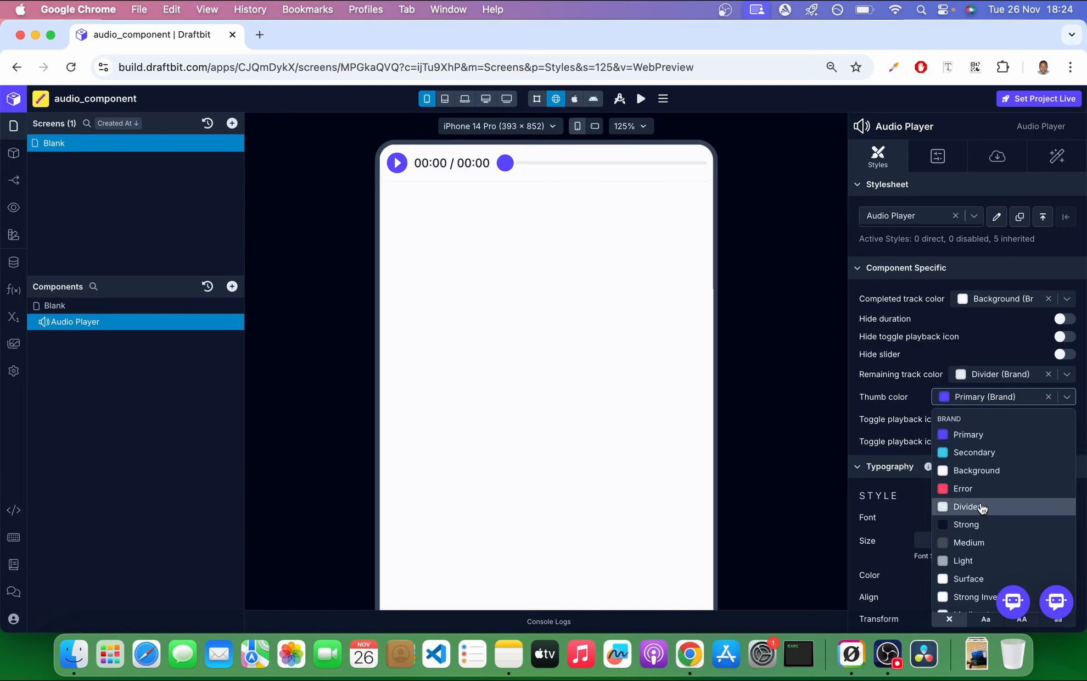
click(993, 488)
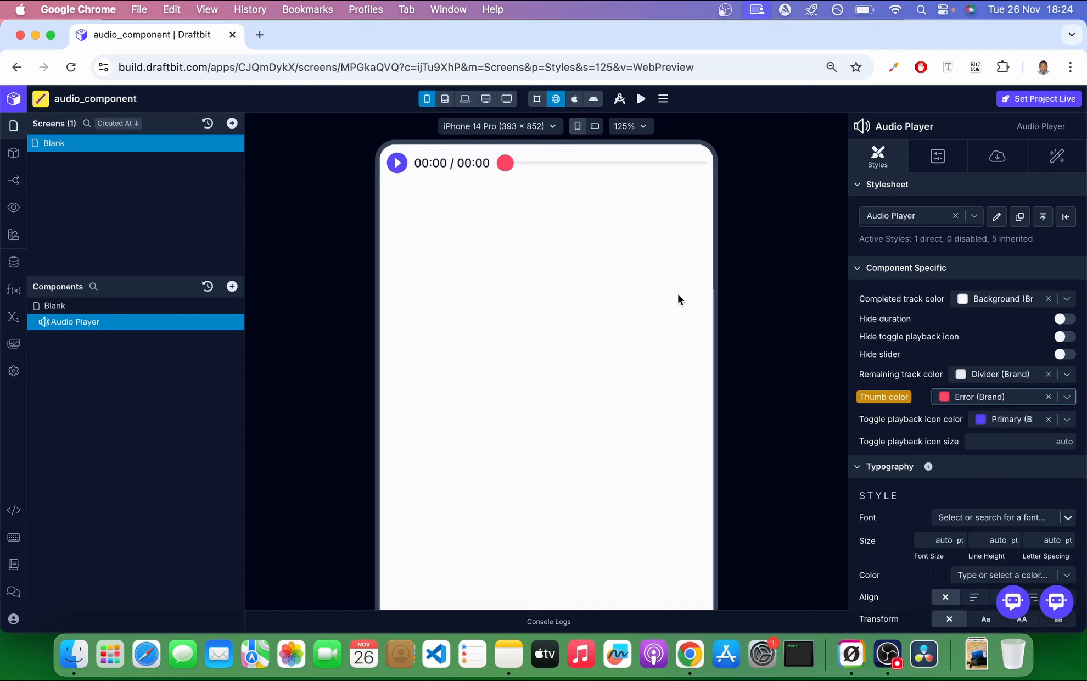
click(876, 395)
click(854, 533)
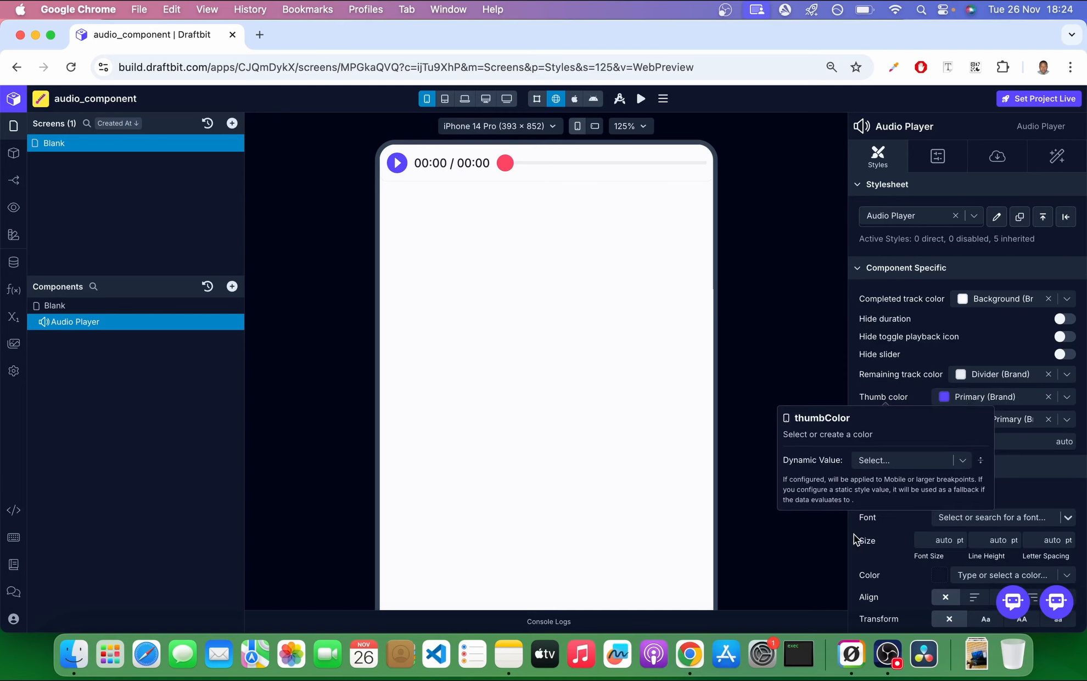
Set the toggle playback icon color to the Error brand color.
click(1067, 420)
click(1022, 511)
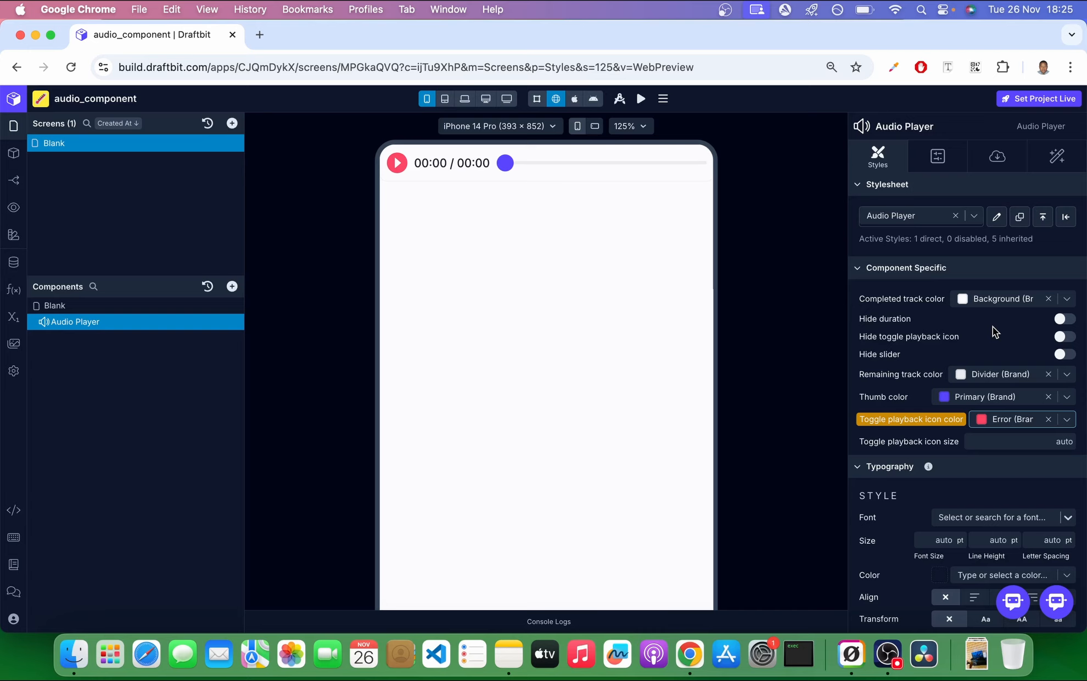
Add a Log to Console action to the Audio Player's On Playback Status Update trigger, with playbackStatus as Input 1.
click(1049, 164)
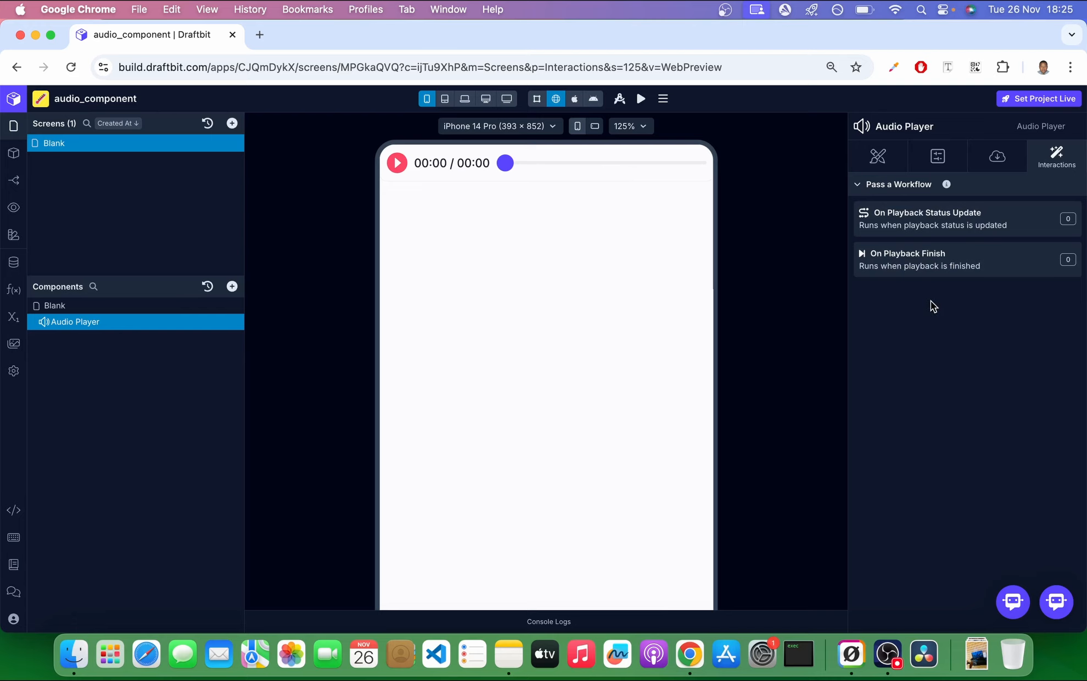
click(967, 229)
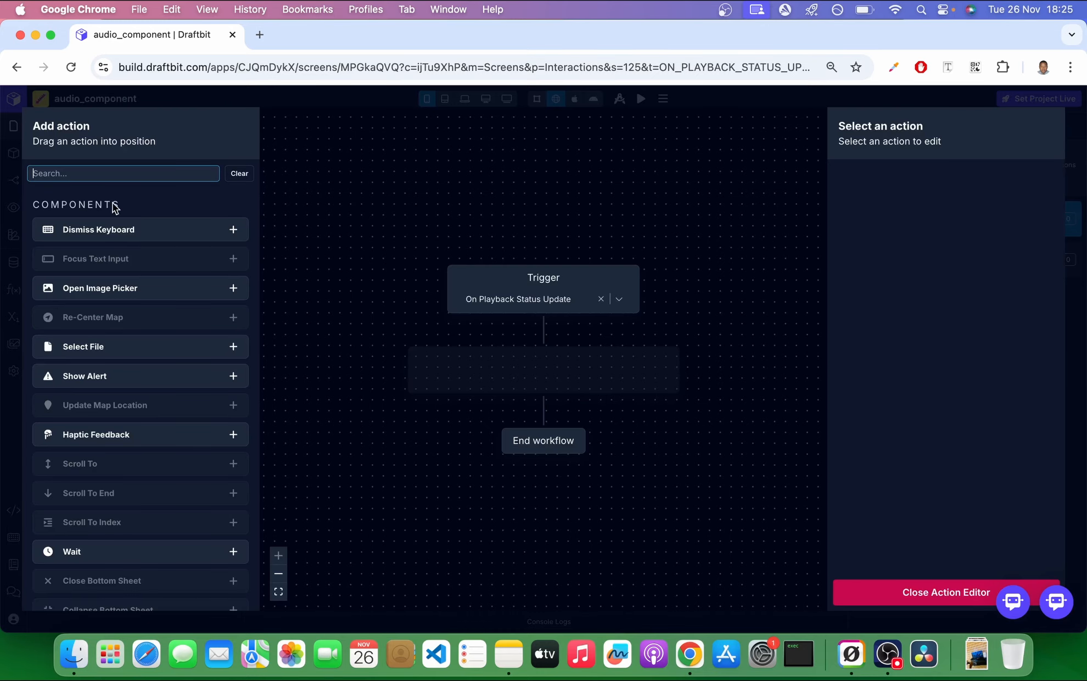
click(97, 173)
text(conso)
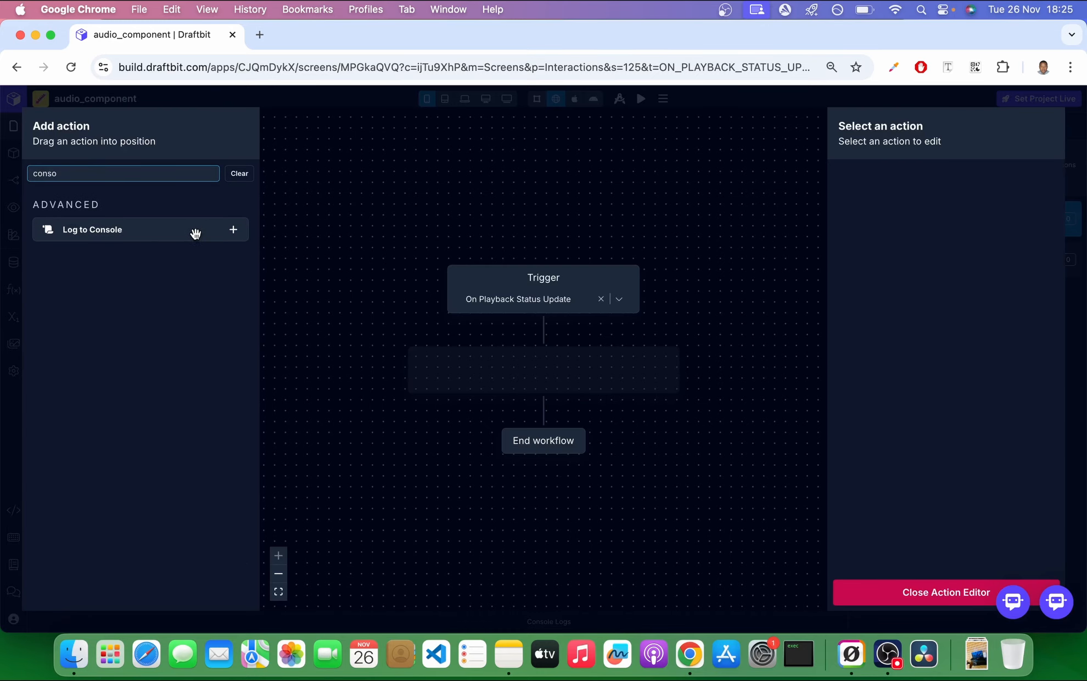
click(233, 231)
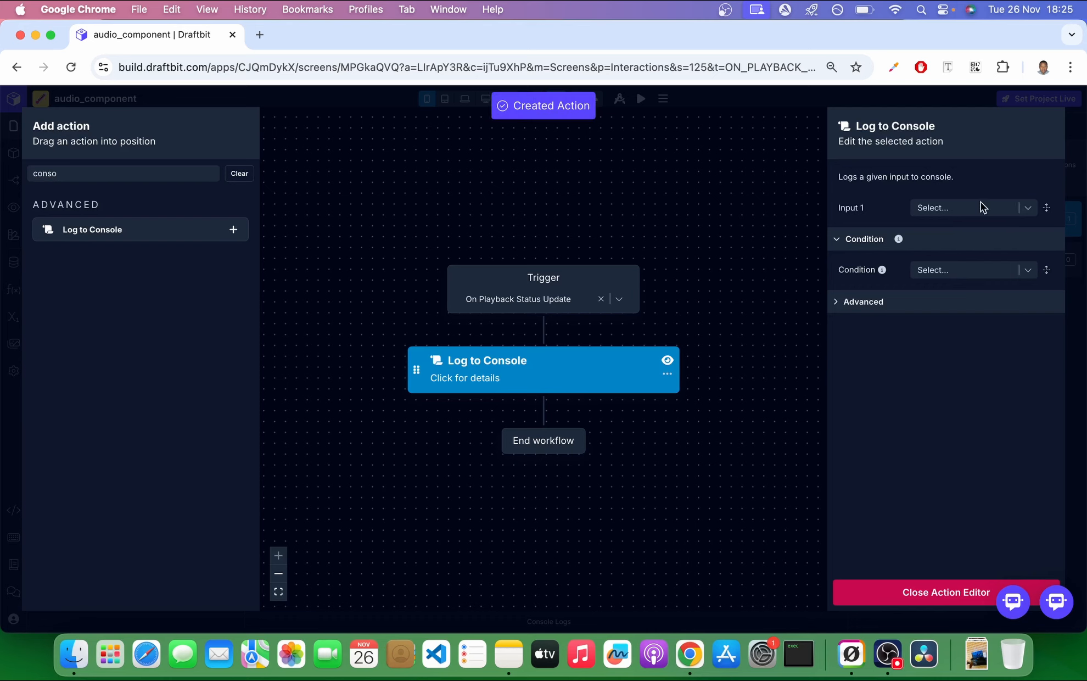
click(1029, 209)
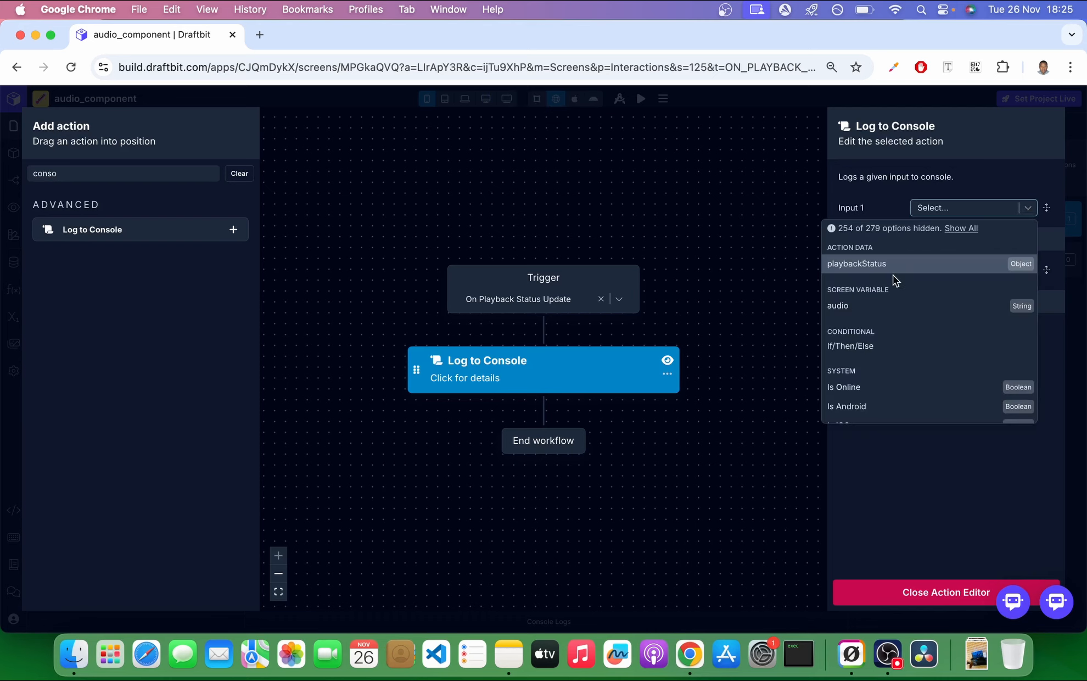
click(913, 273)
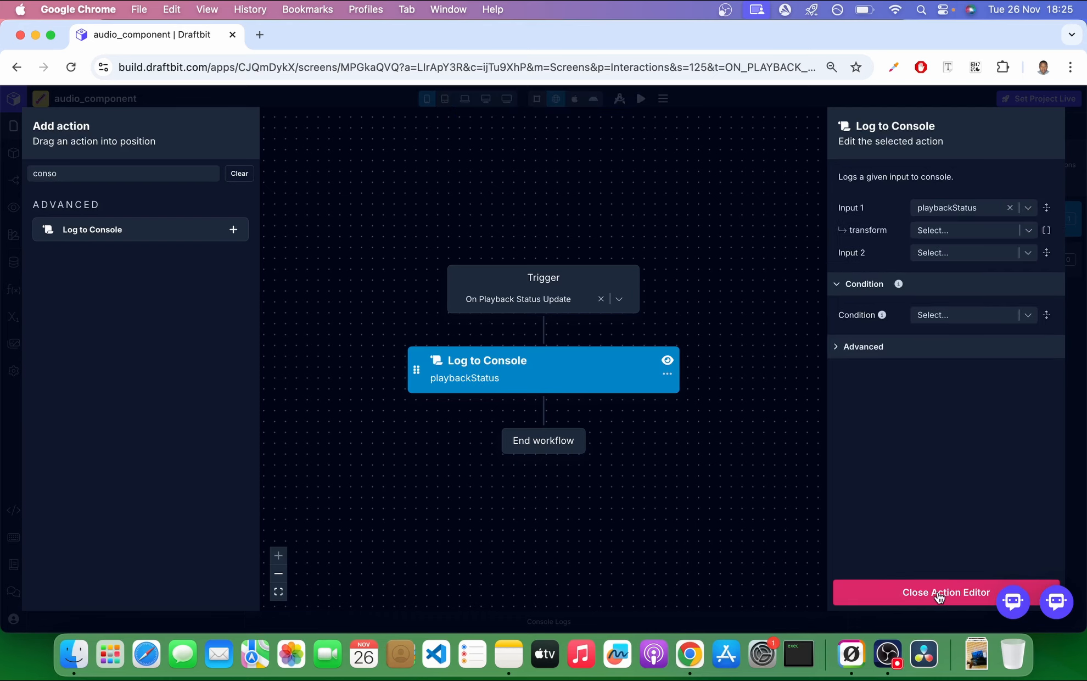
click(940, 596)
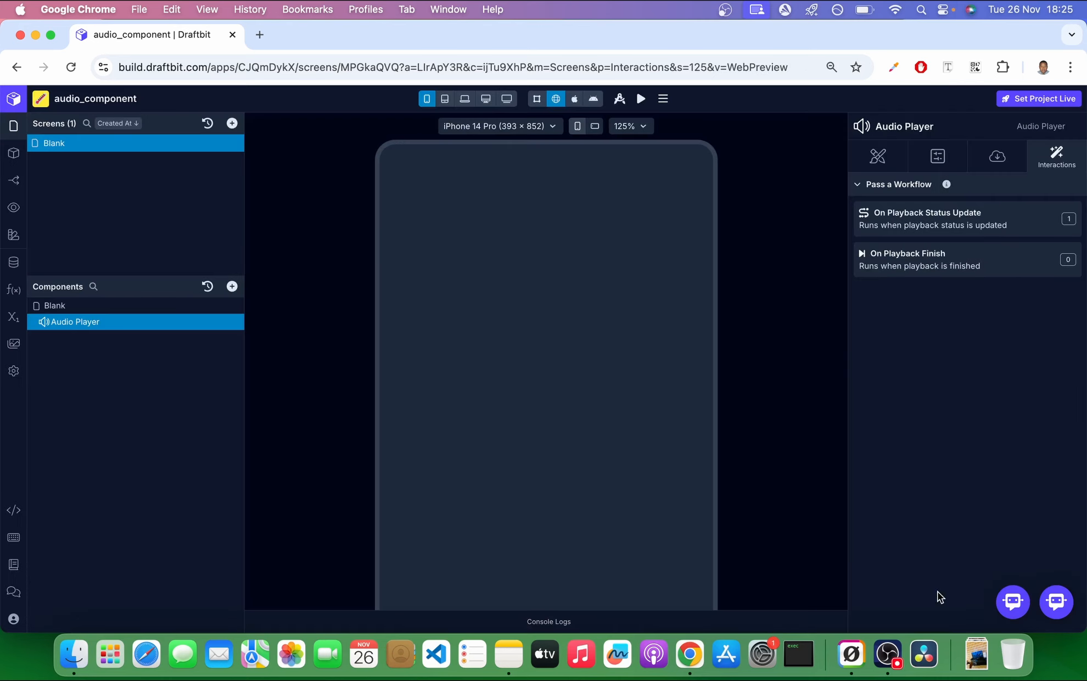
Set the preview zoom to 75%, open the console logs and clear their entries.
click(634, 127)
click(629, 234)
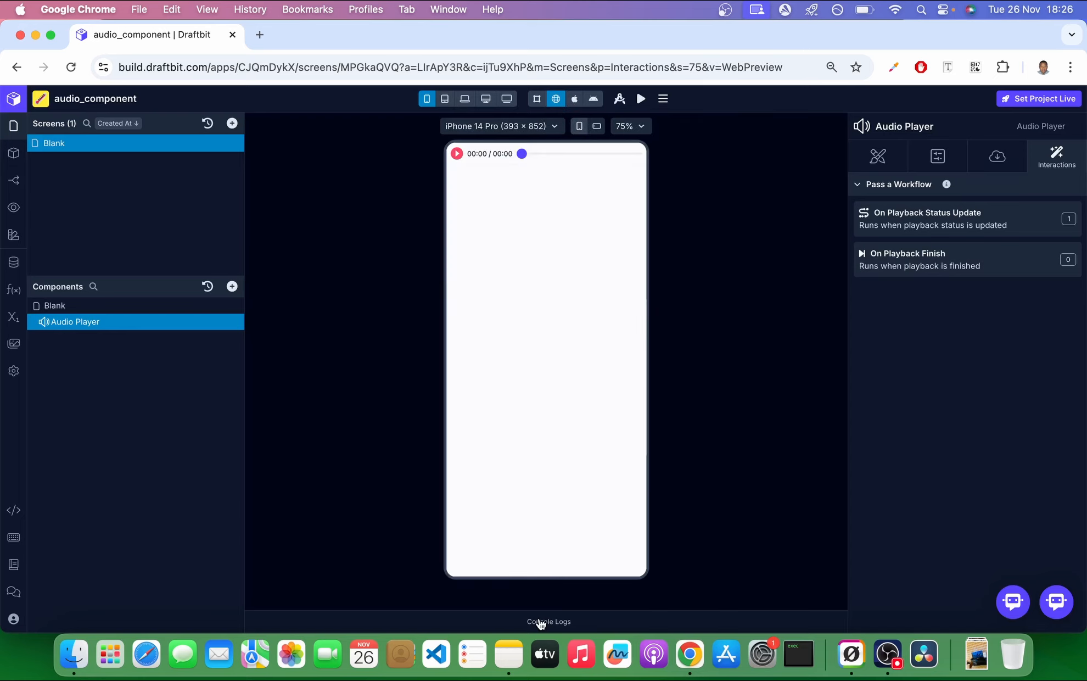
click(541, 623)
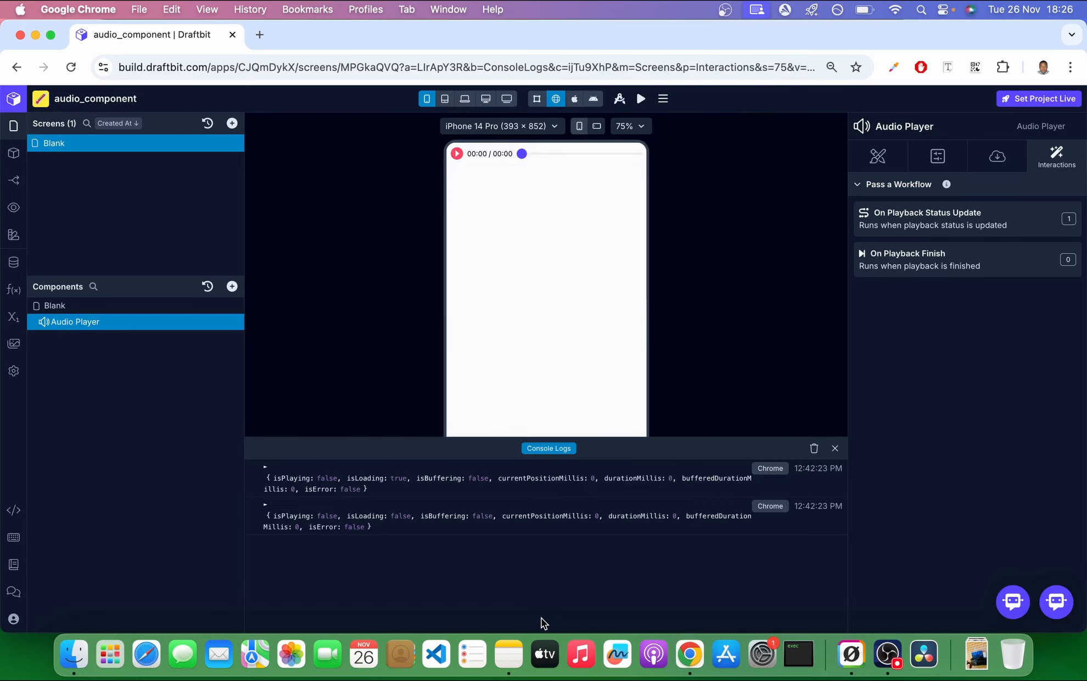
click(815, 449)
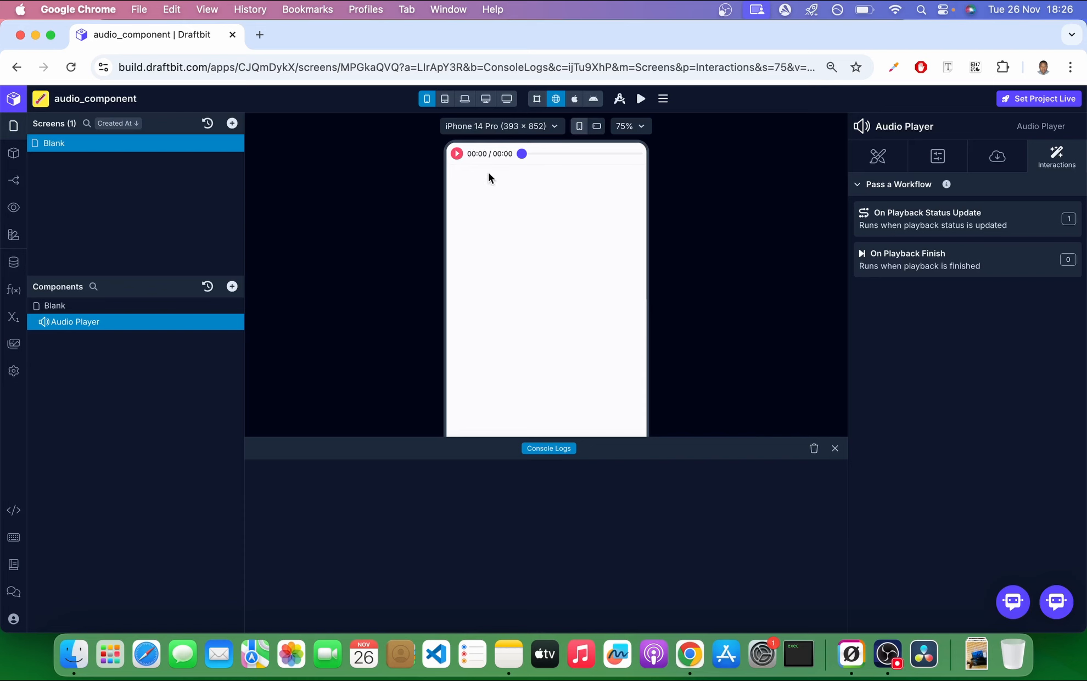
Play the audio briefly in the preview and examine the playback status objects logged to the console.
click(457, 154)
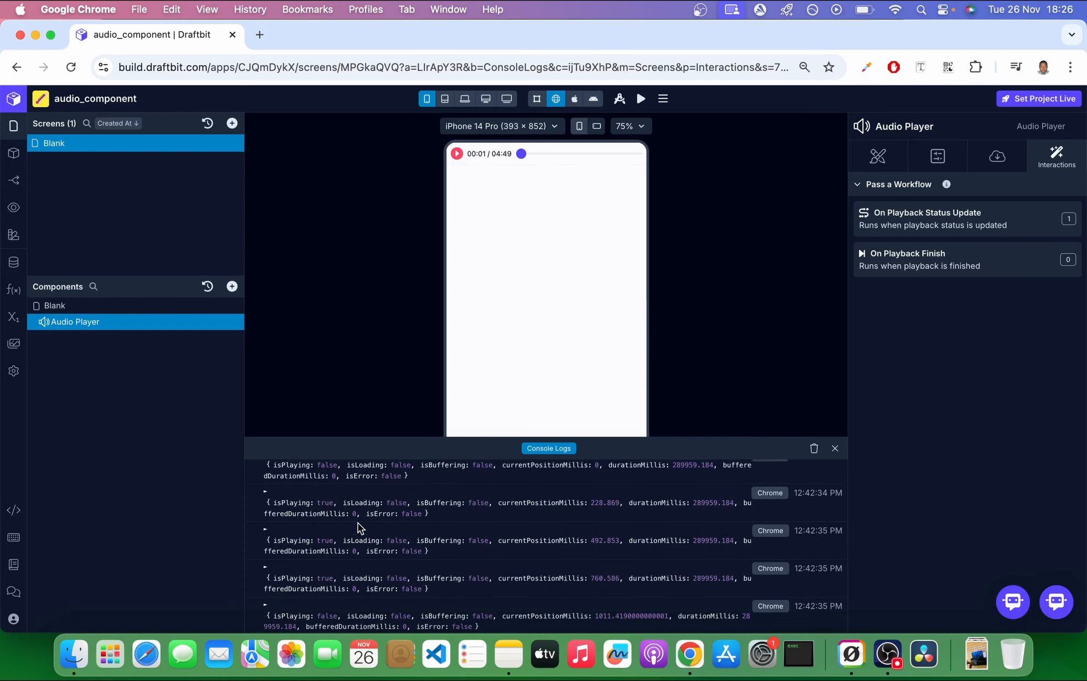
scroll(357, 523, up, 1)
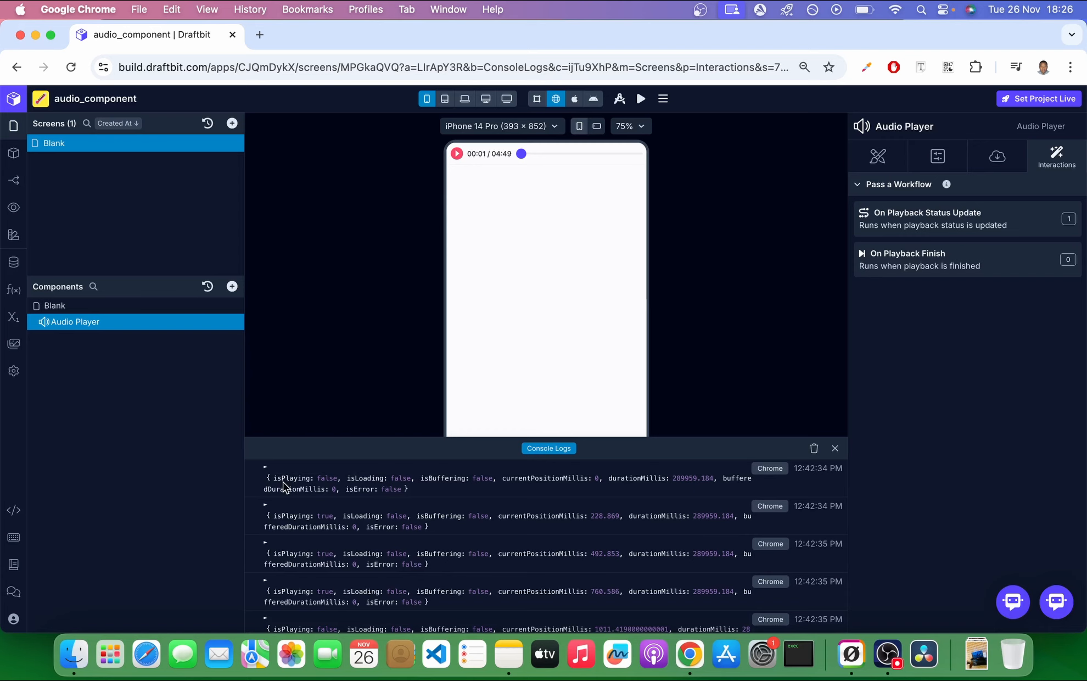
drag(532, 438, 532, 201)
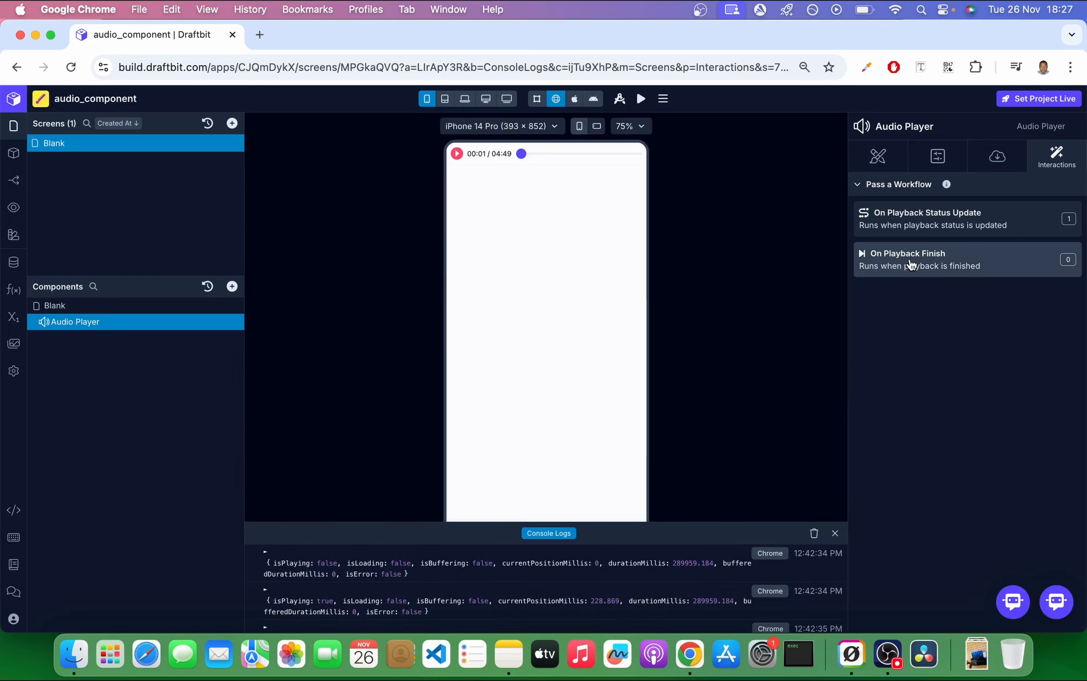
Add a Log to Console action to the On Playback Finish trigger, with the string "audio is done" as Input 1.
click(911, 264)
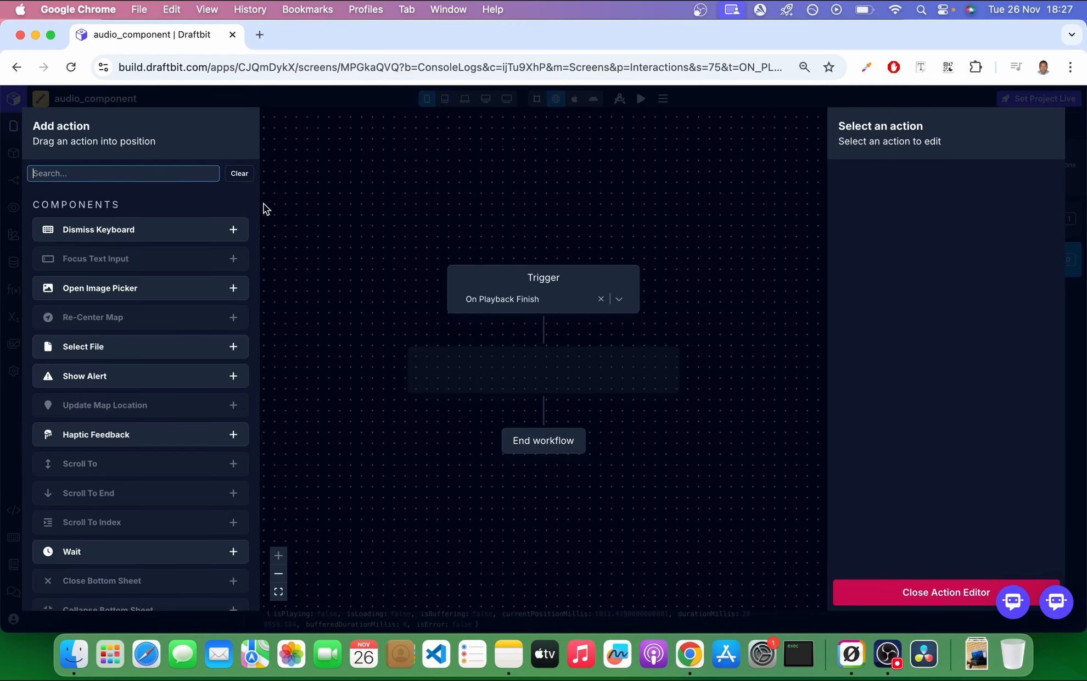
text(cons)
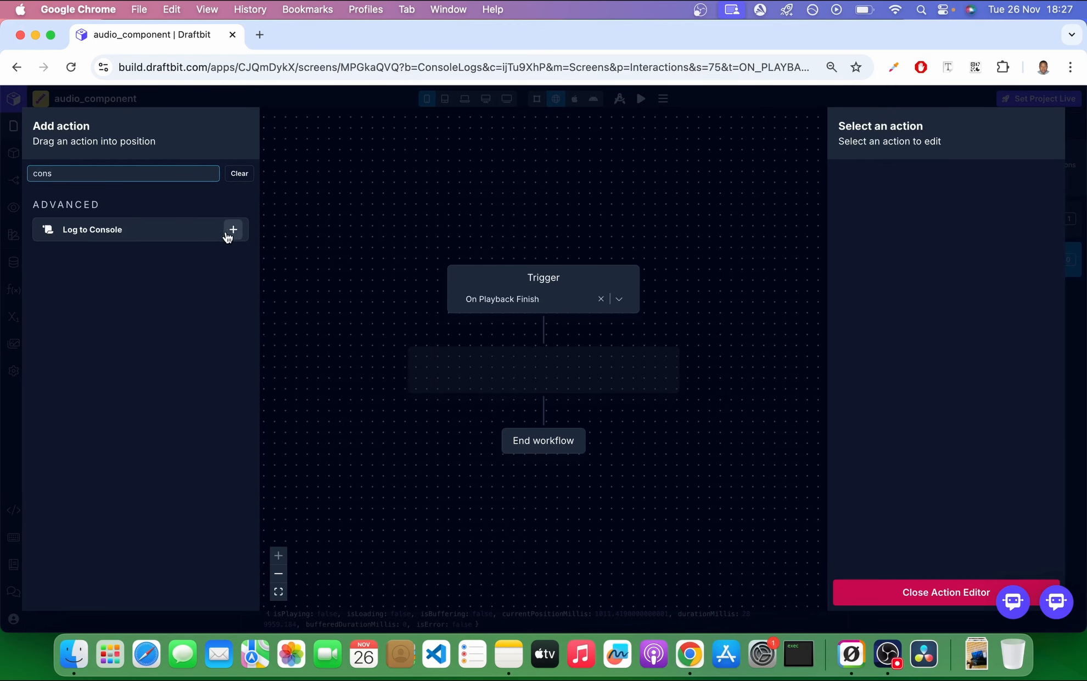
click(233, 230)
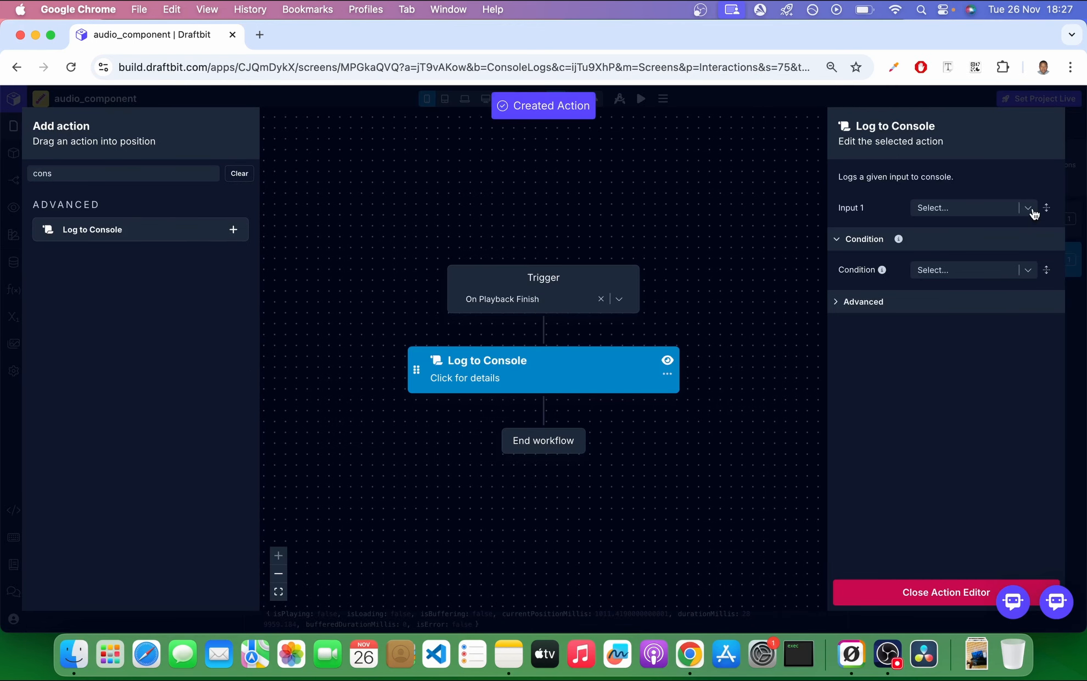
click(1030, 209)
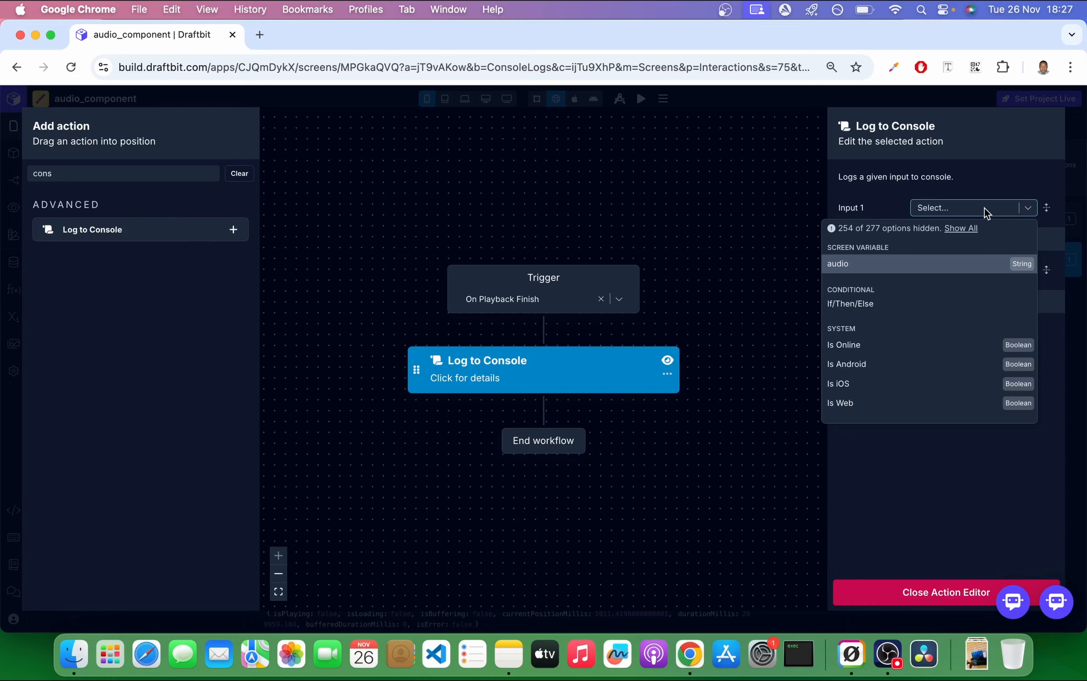
text(audio is done)
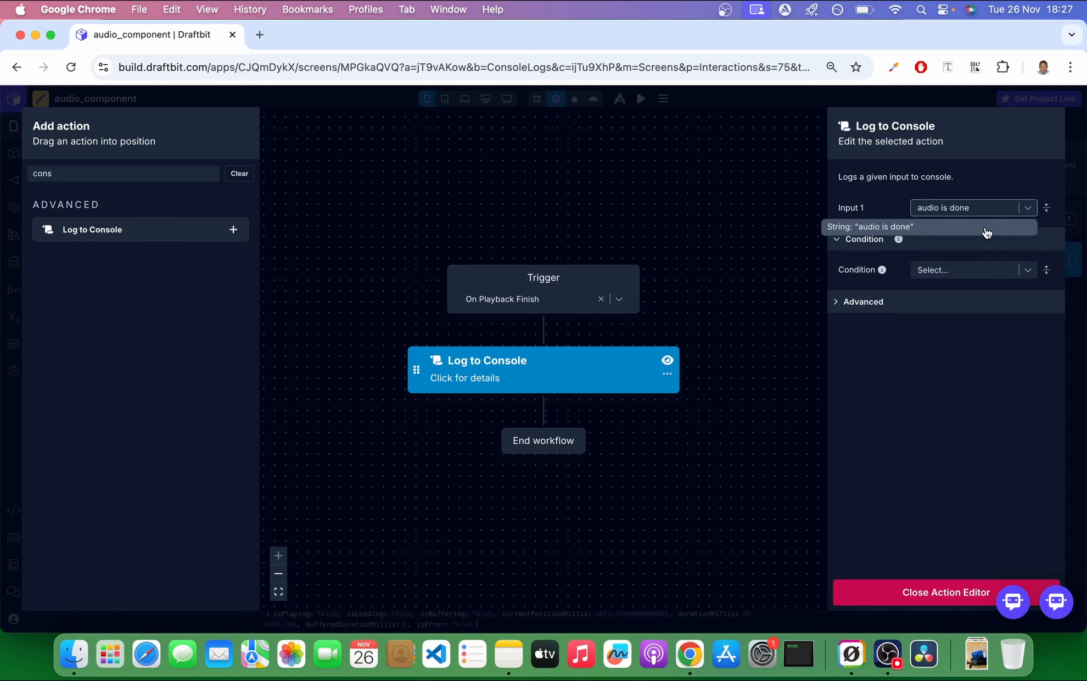
key(Return)
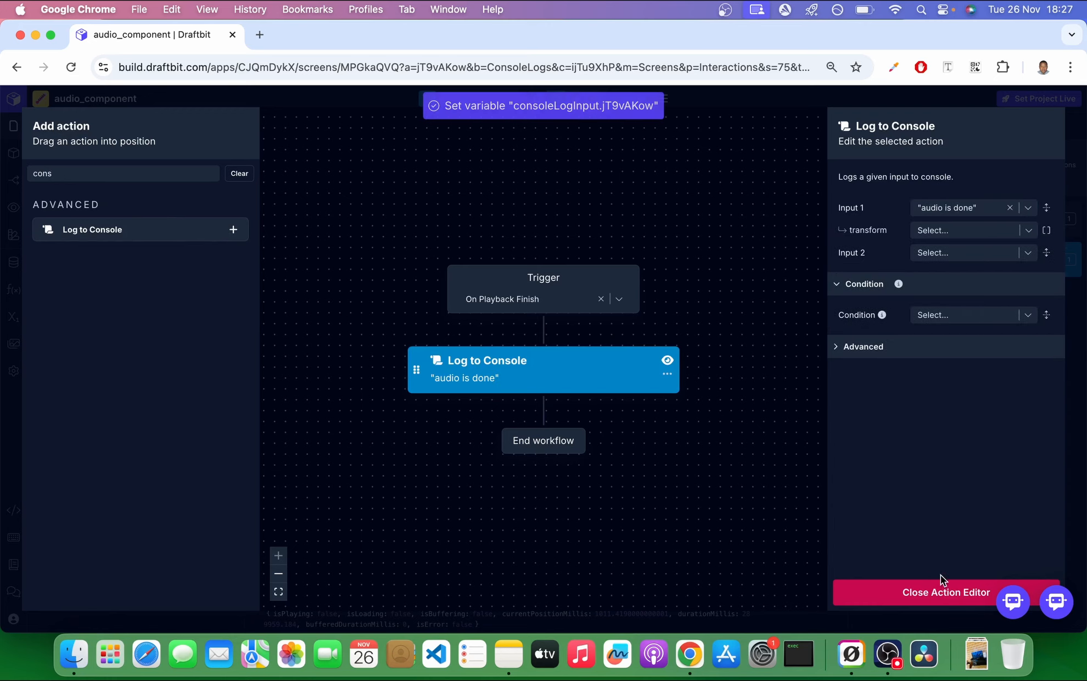
click(940, 593)
Delete the Log to Console action from the On Playback Status Update workflow.
click(906, 223)
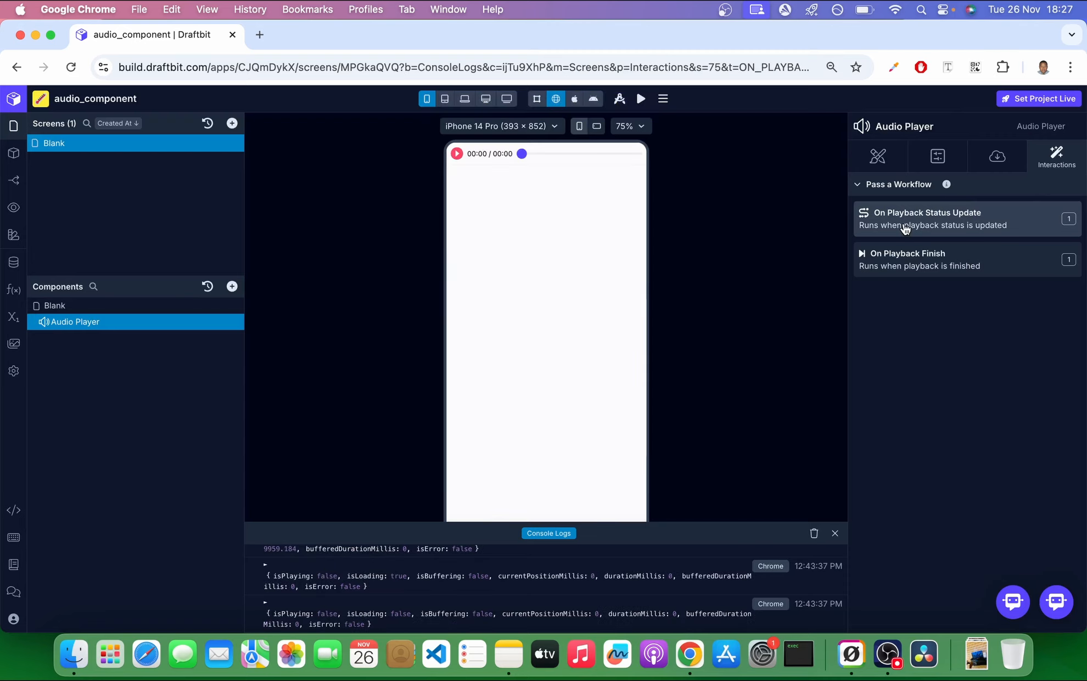
click(668, 374)
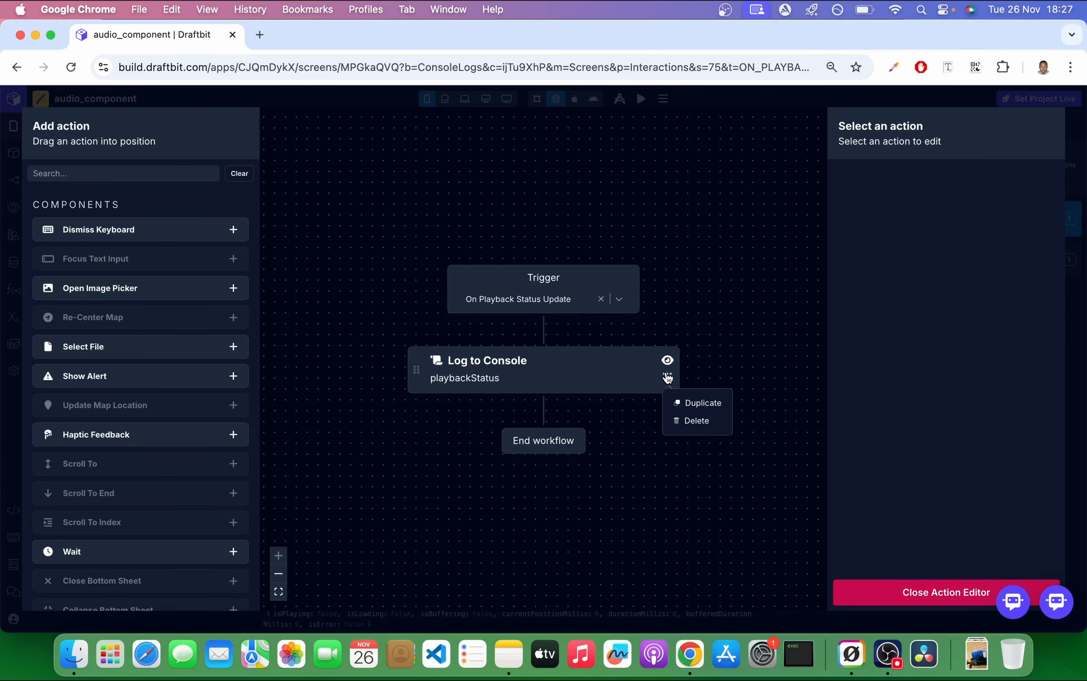
click(687, 422)
click(969, 592)
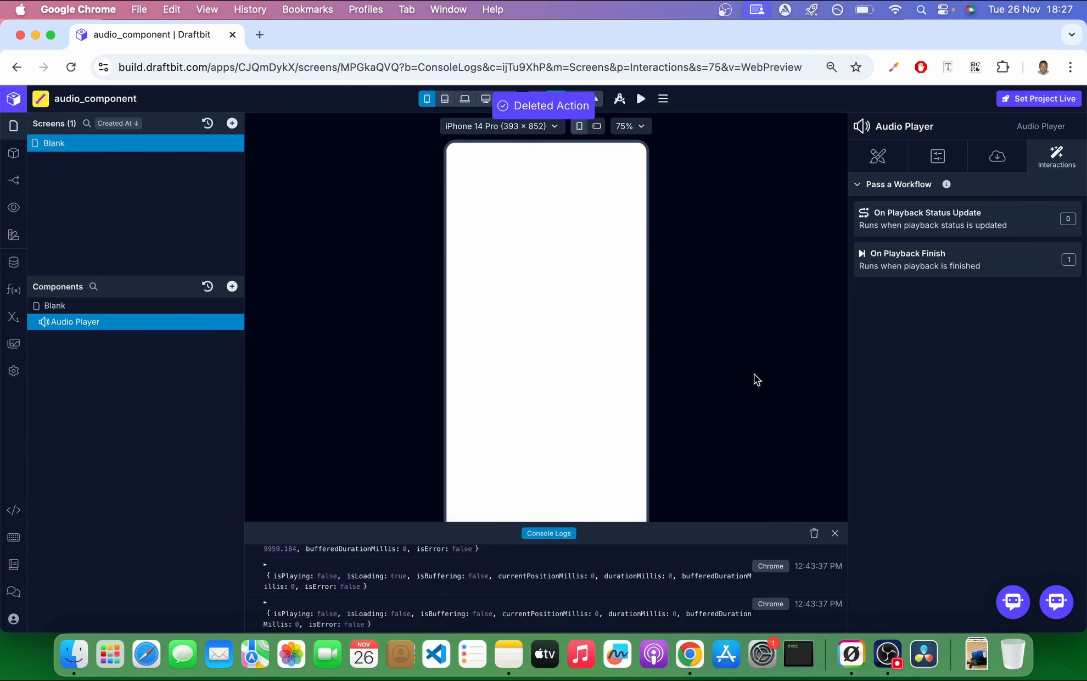
Test the On Playback Finish workflow with cleared console logs by playing the audio and seeking near its end.
click(814, 533)
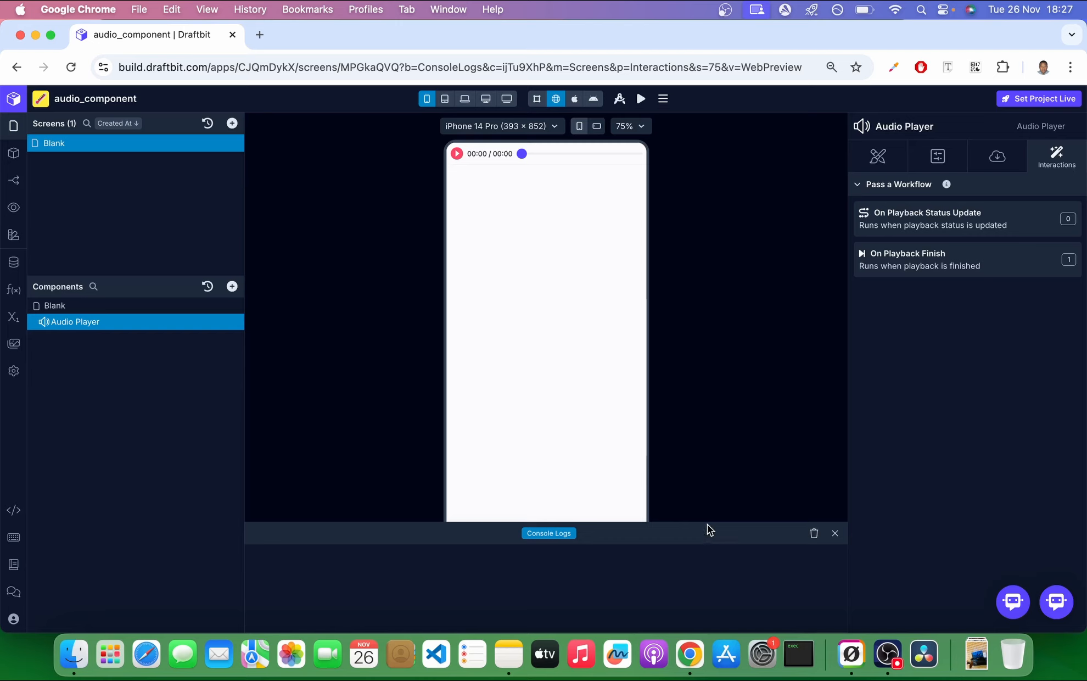
drag(707, 524, 707, 471)
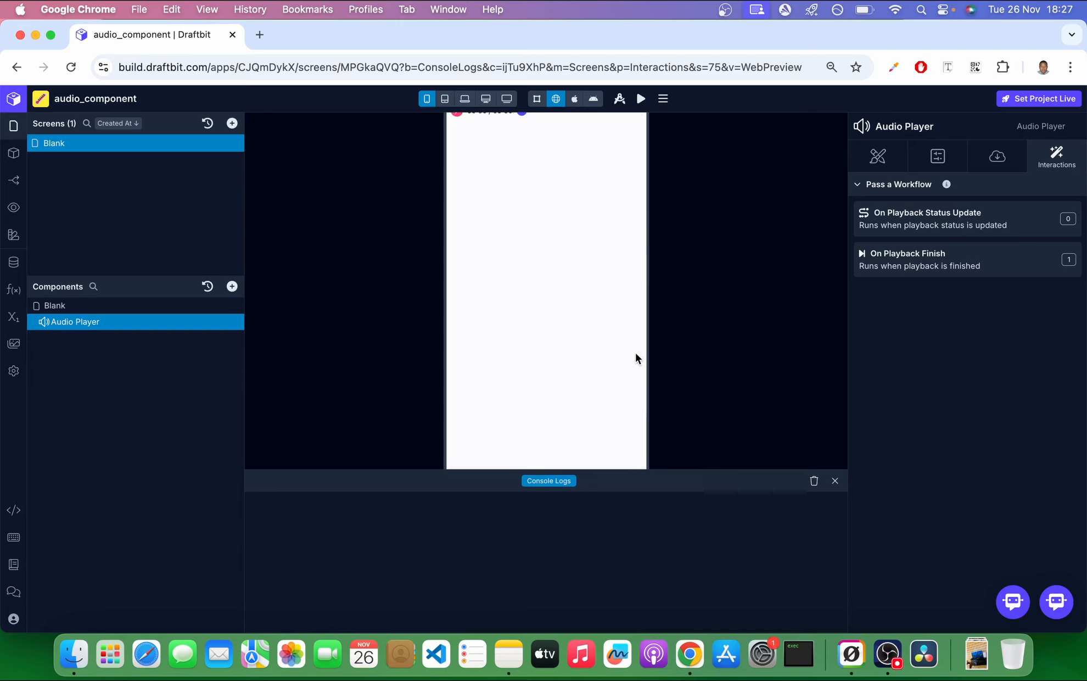
click(457, 153)
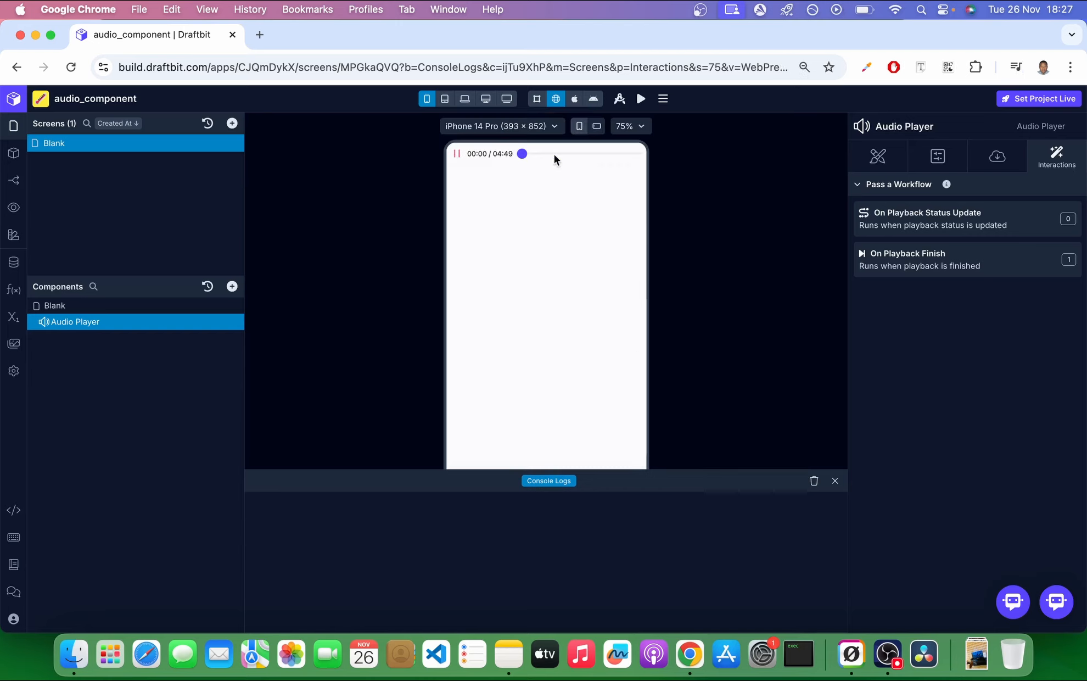
click(622, 154)
click(631, 154)
click(637, 155)
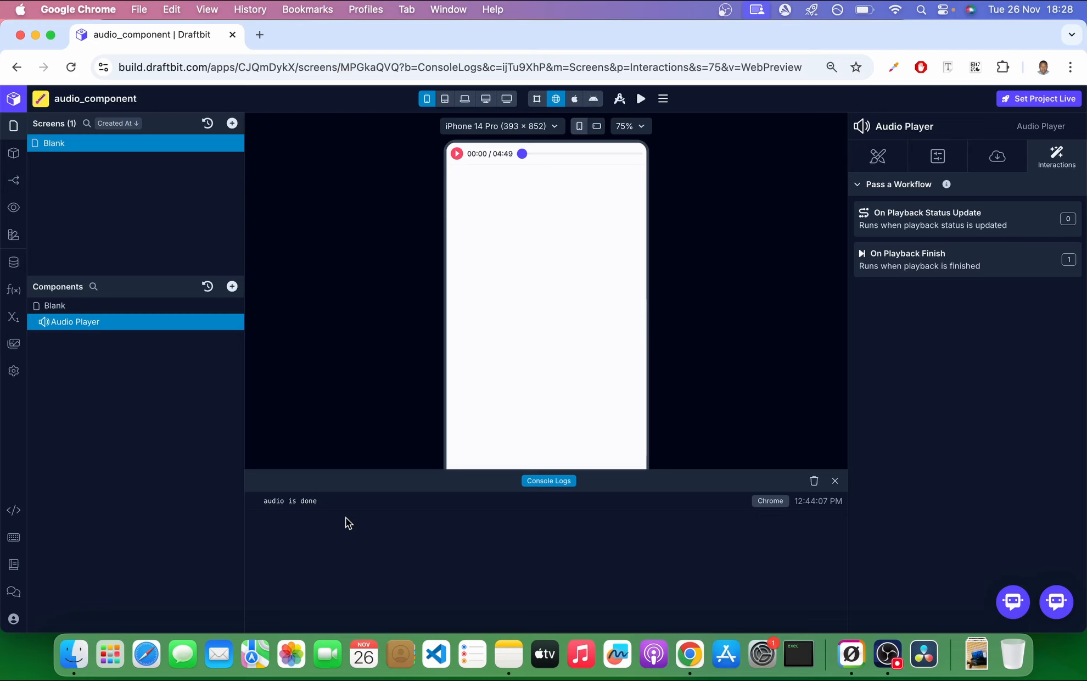
click(835, 481)
Add two Button components to the Blank screen below the Audio Player.
click(150, 306)
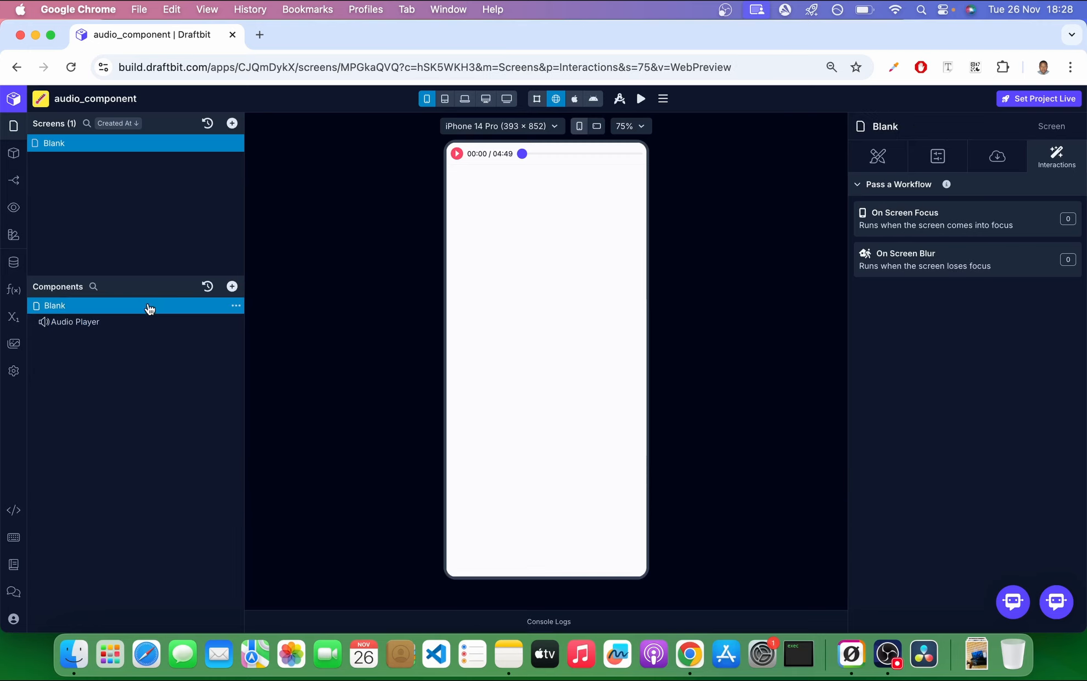
click(232, 286)
text(butt)
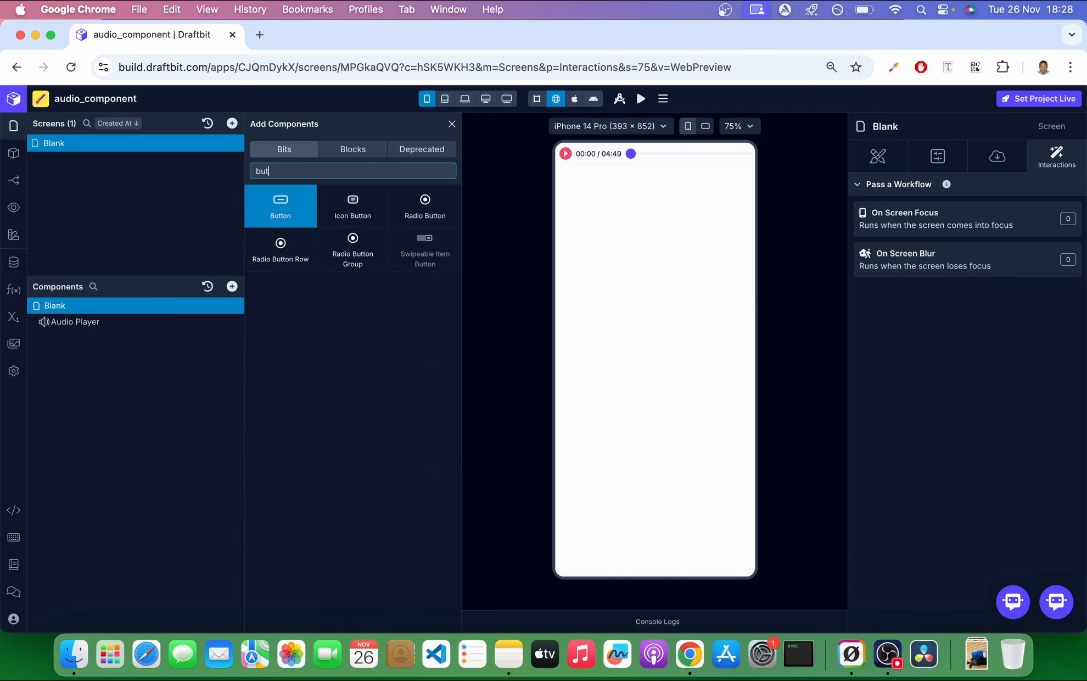
click(287, 211)
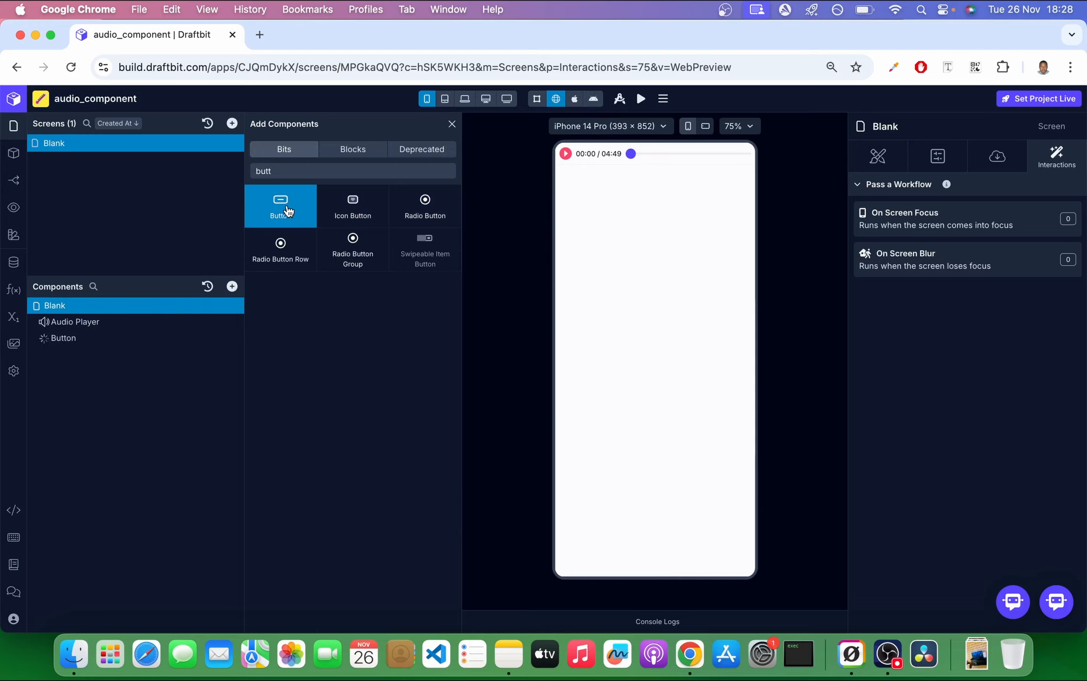
click(287, 212)
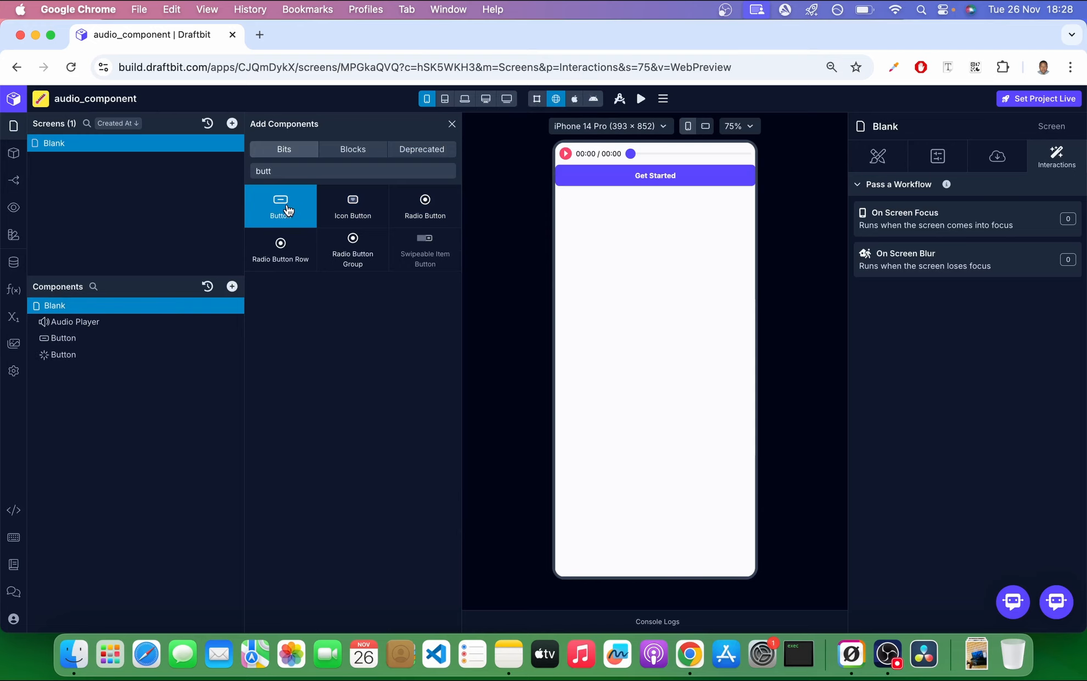
click(451, 124)
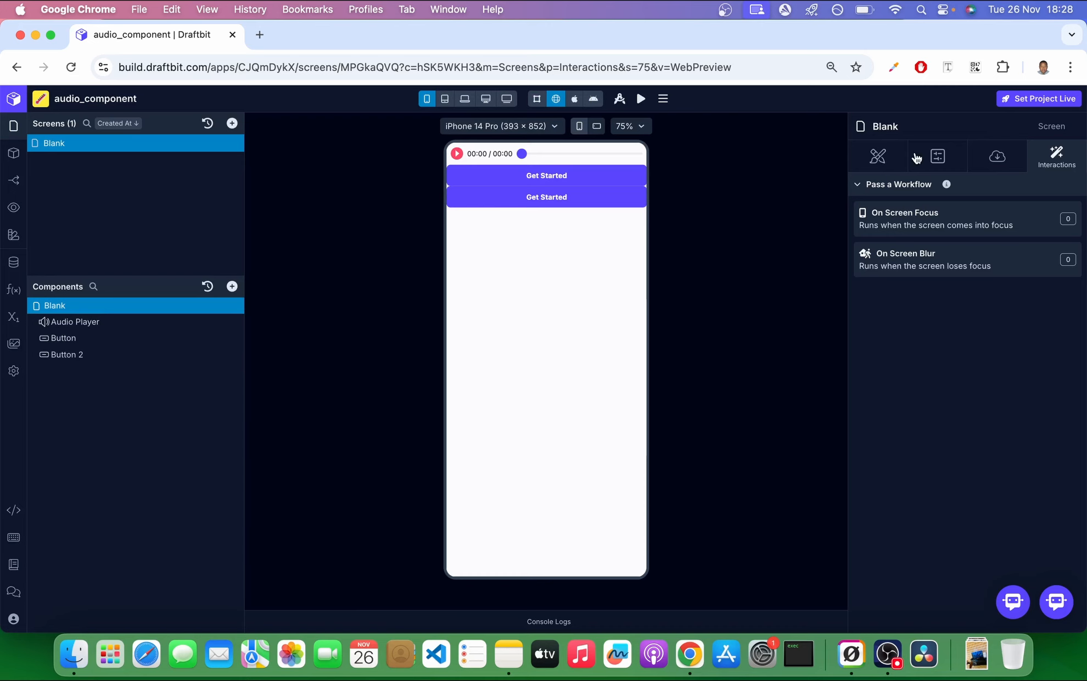
Set the Blank screen's flex item gap to 20.
click(878, 158)
click(986, 367)
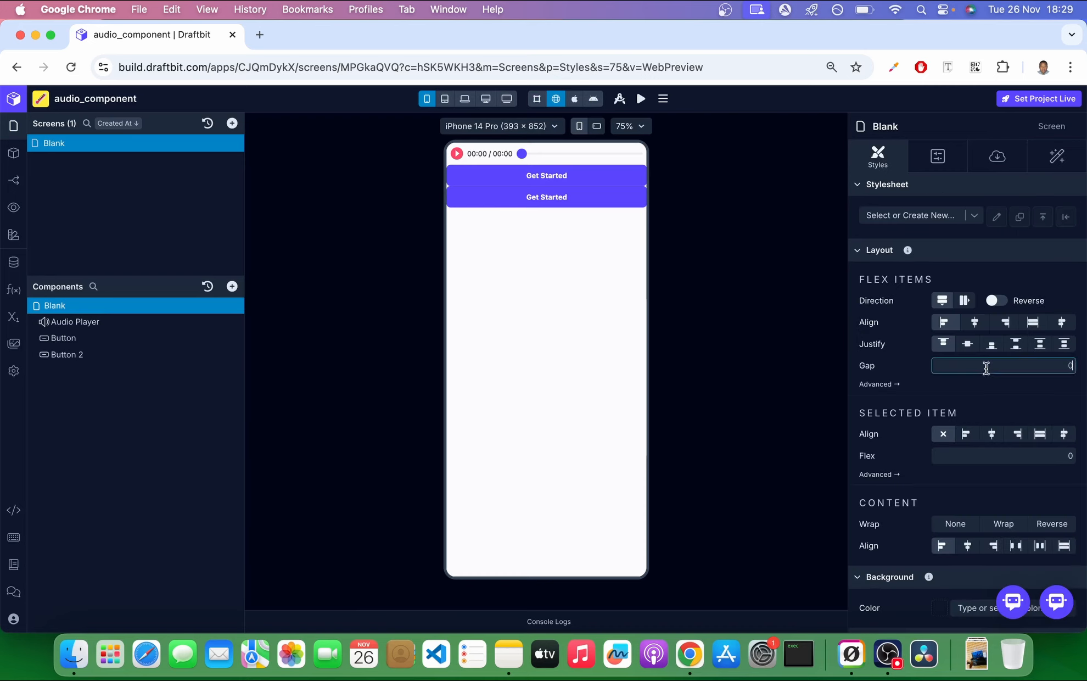
text(20)
click(1010, 391)
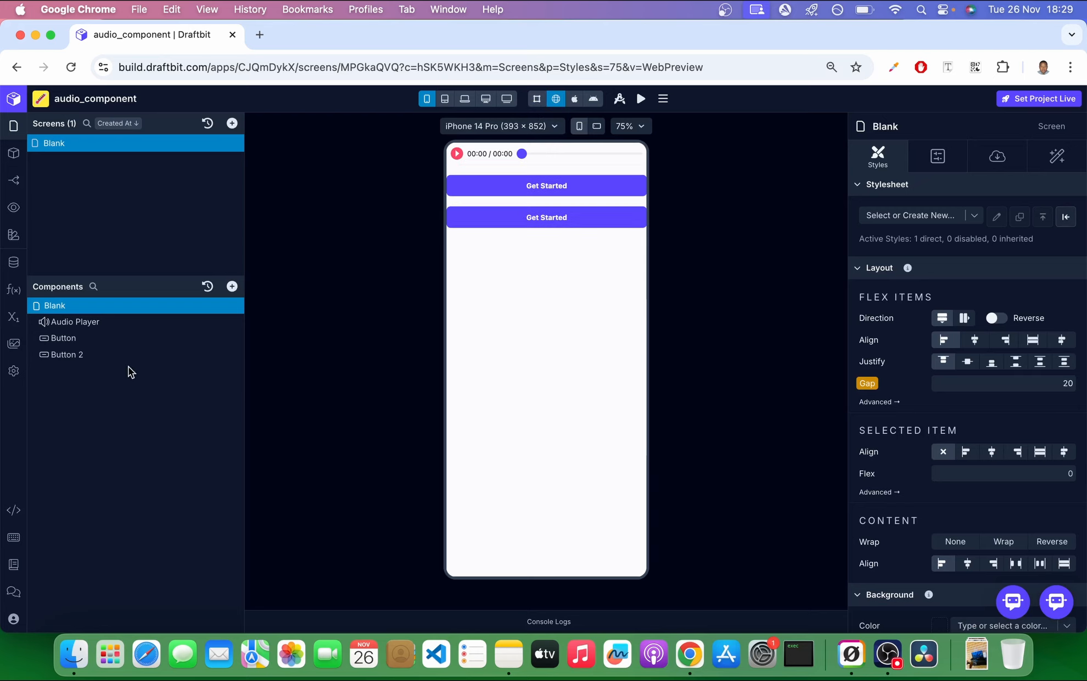
Label the first button "play" and the second button "pause".
click(113, 344)
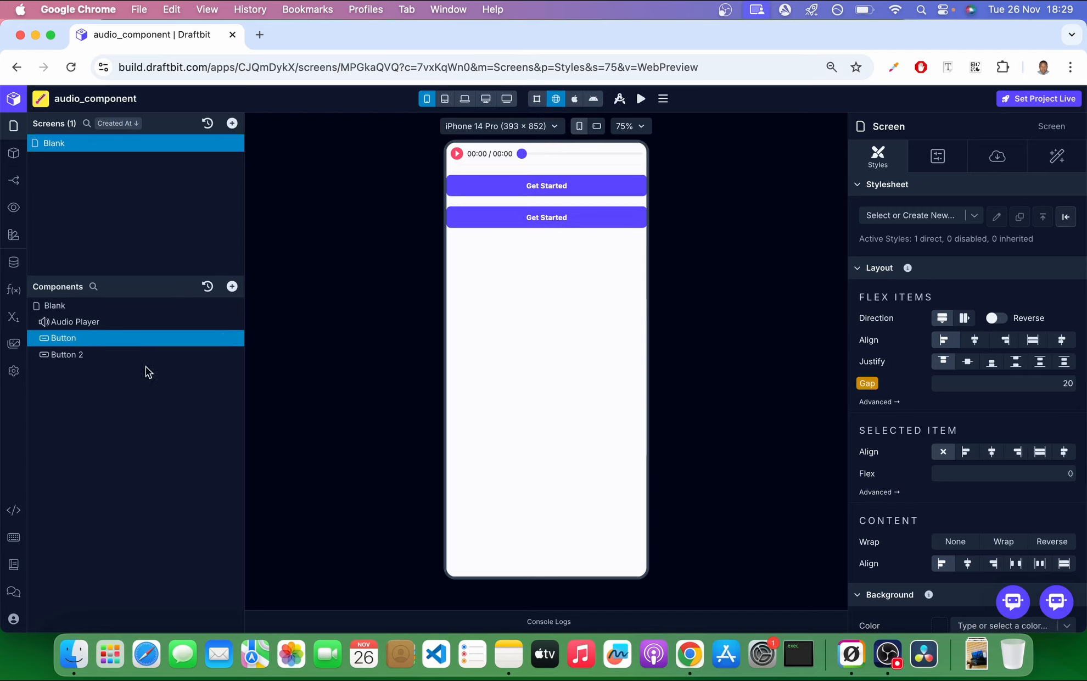
click(997, 158)
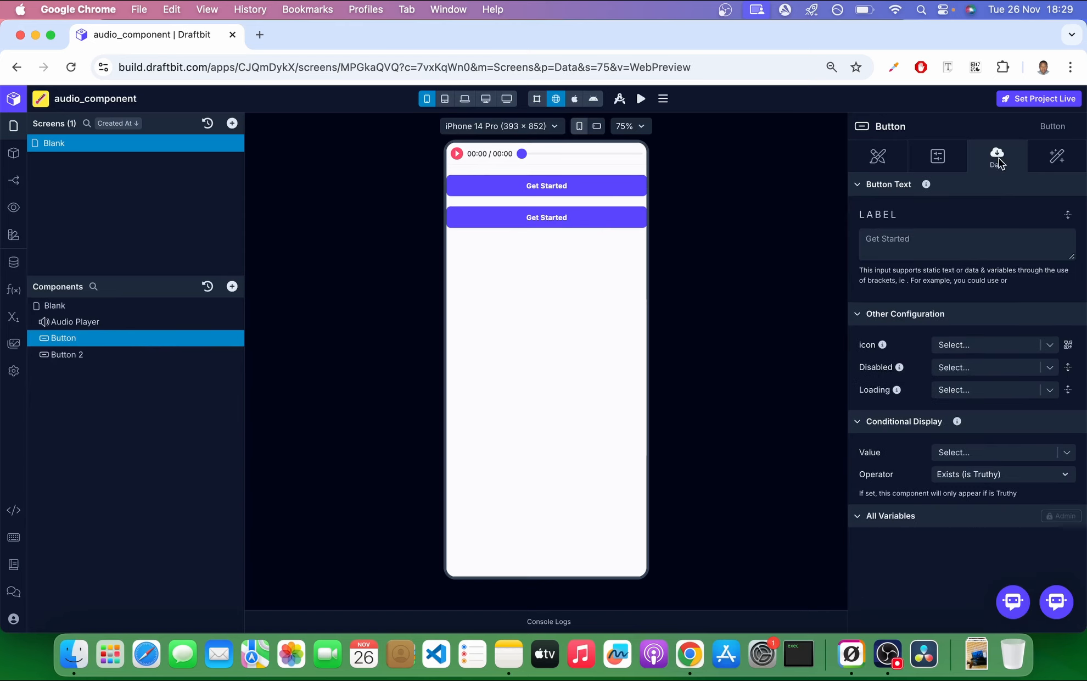
click(929, 251)
text(play)
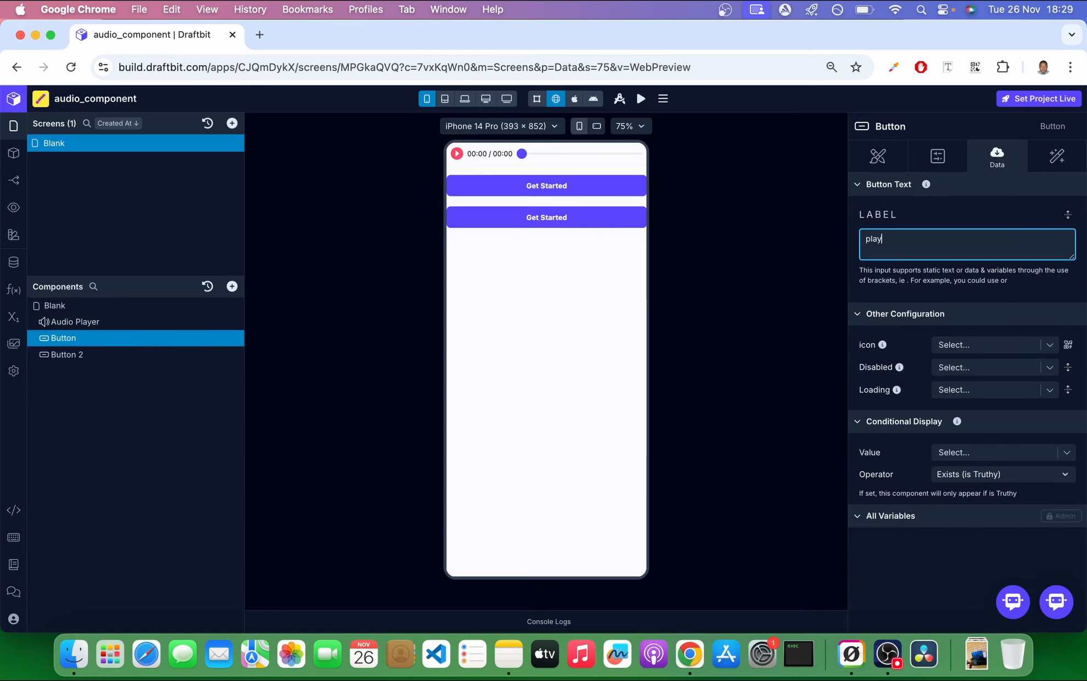
click(953, 219)
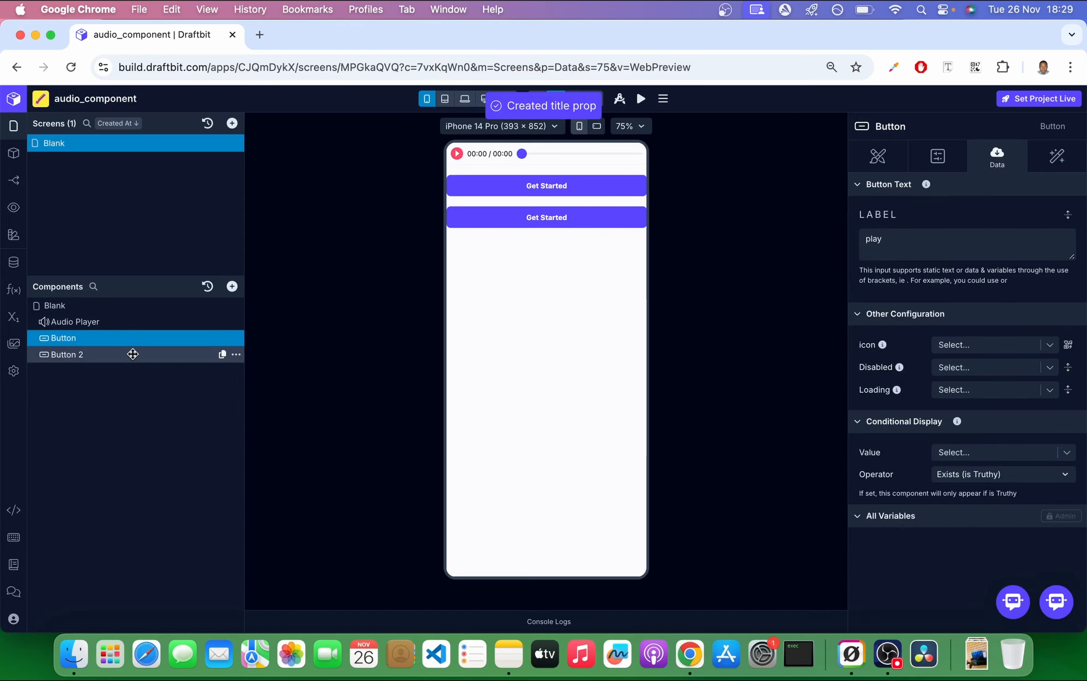
click(225, 354)
click(948, 237)
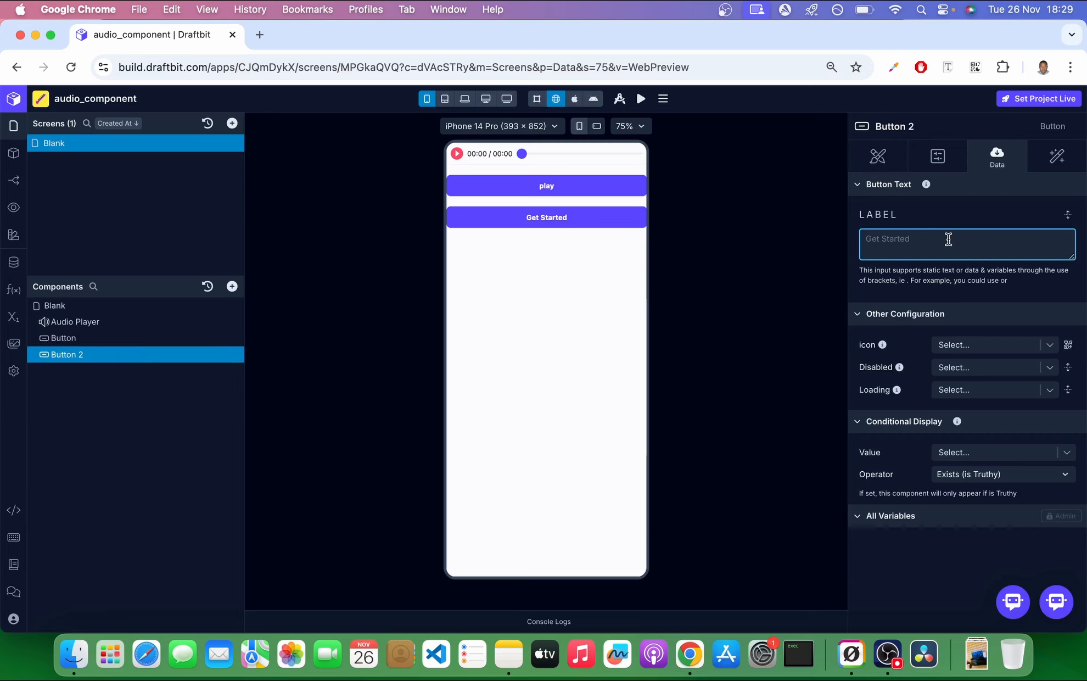
text(pause)
Add a Play Media action targeting the Audio Player to the play button's On Press workflow.
click(109, 338)
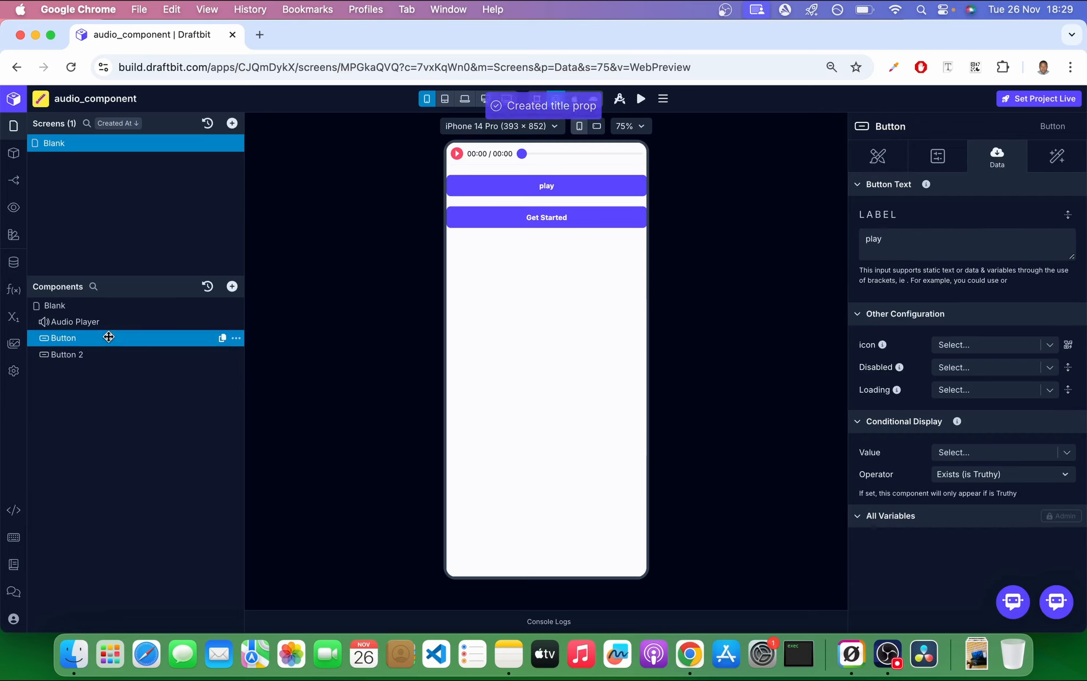
click(1052, 160)
click(907, 230)
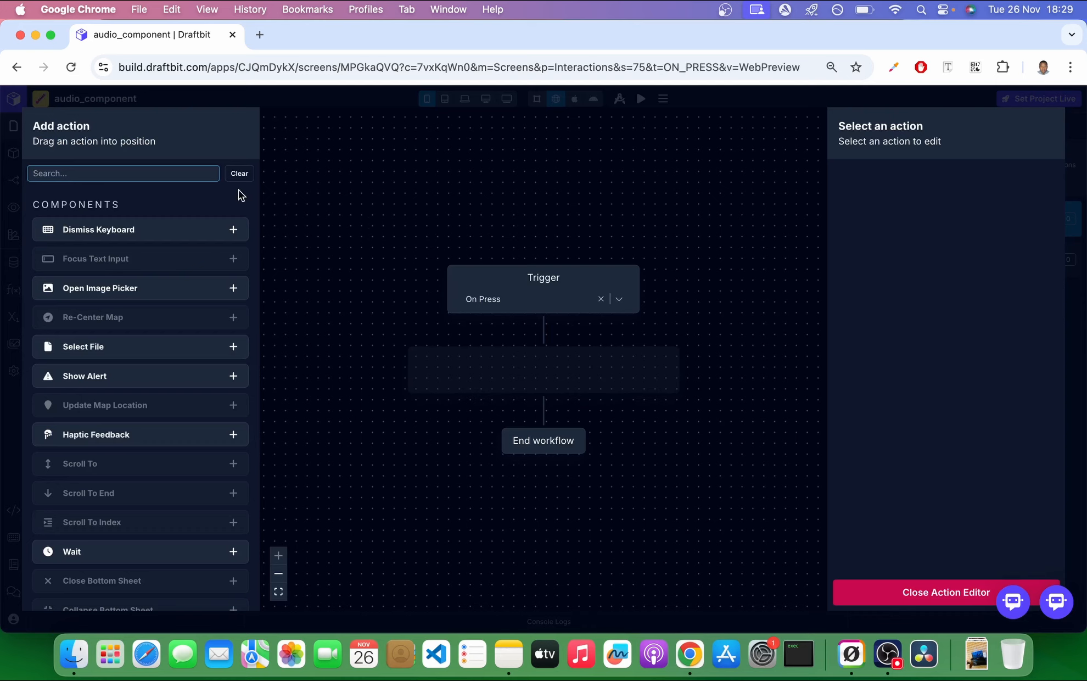
text(play)
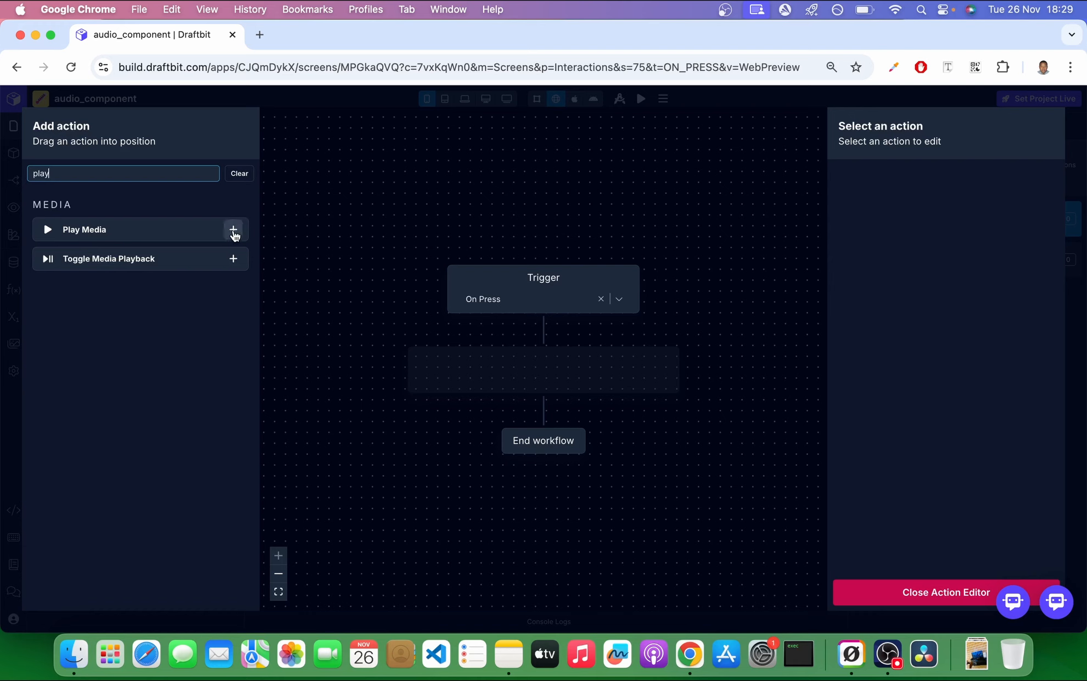
click(234, 230)
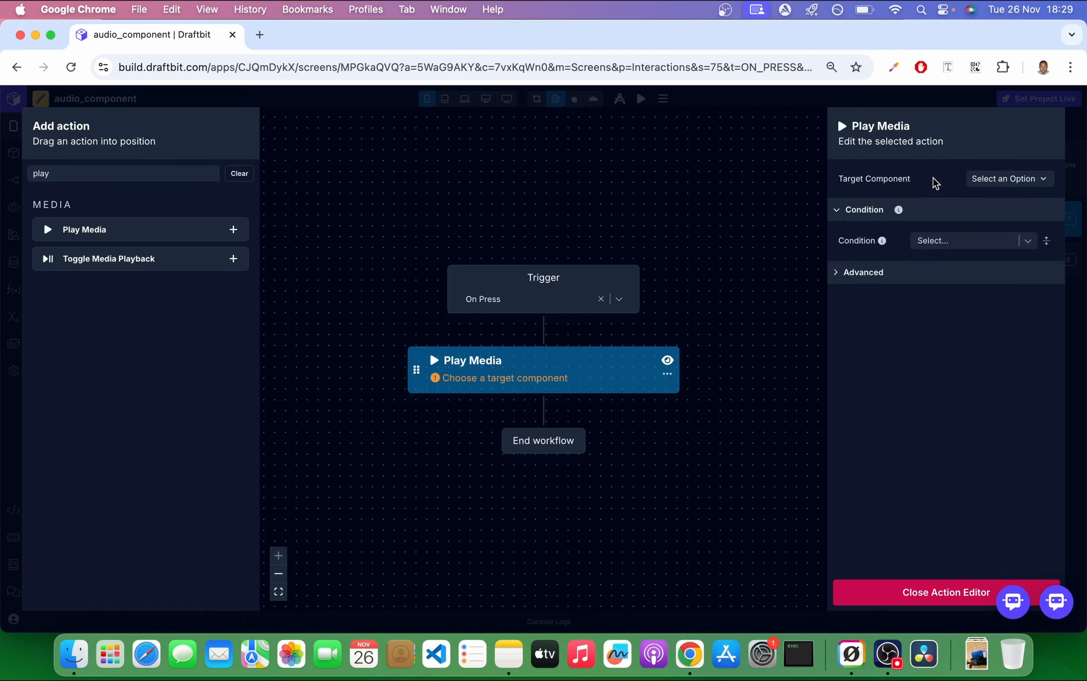
click(1002, 187)
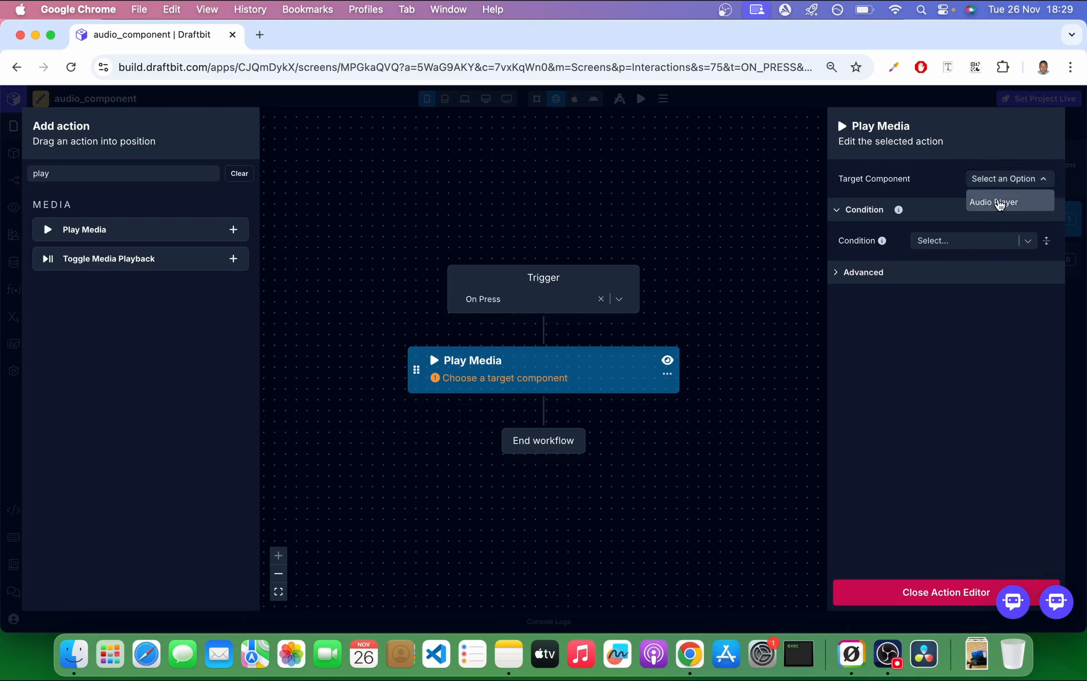
click(995, 201)
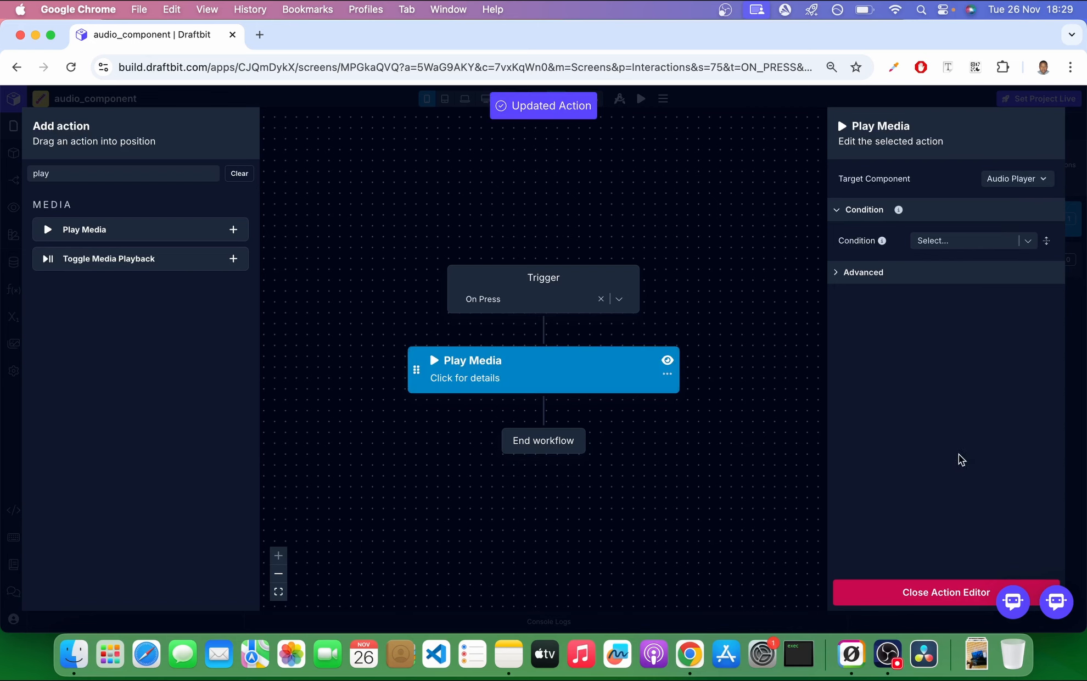
click(942, 595)
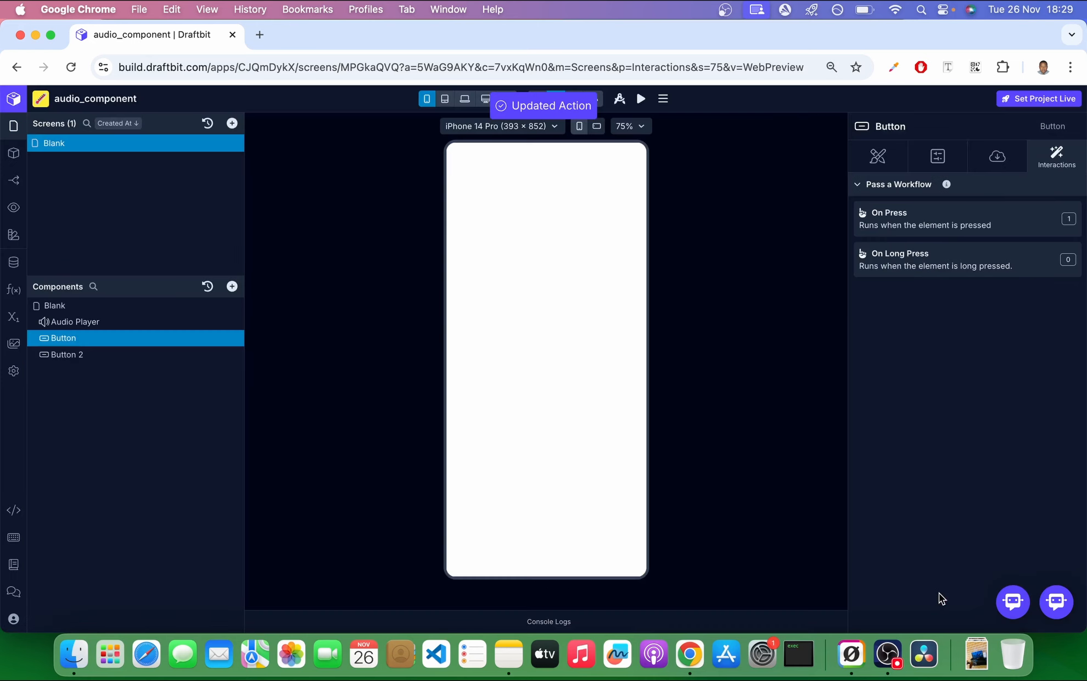
Add a Pause Media action targeting the Audio Player to the pause button's On Press workflow.
click(73, 355)
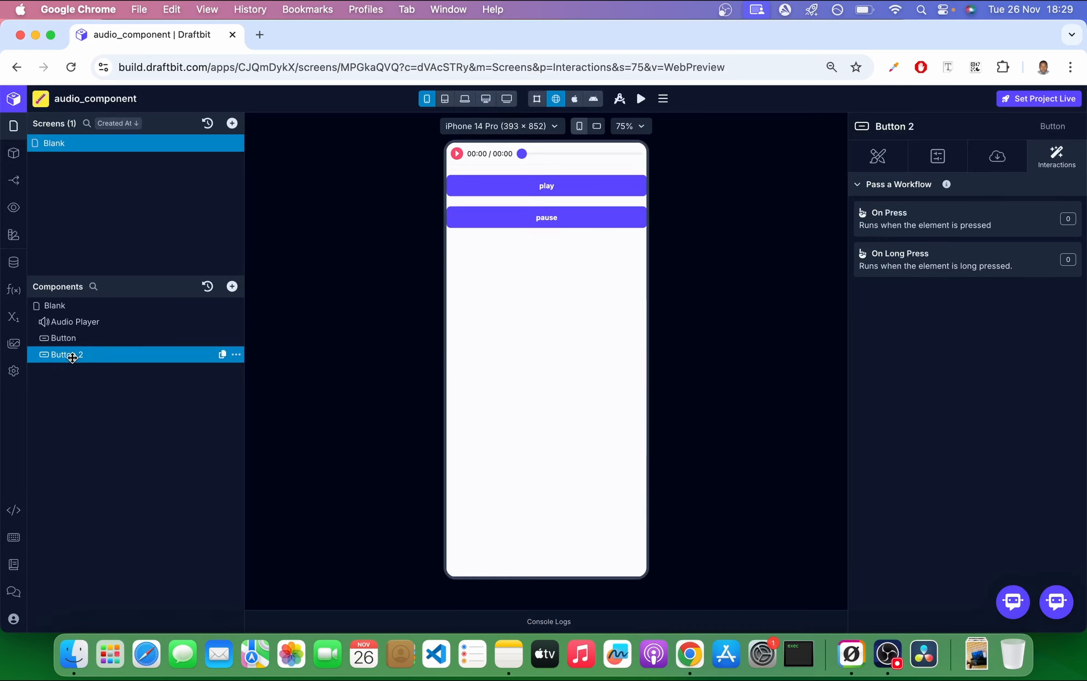
click(968, 223)
text(pause)
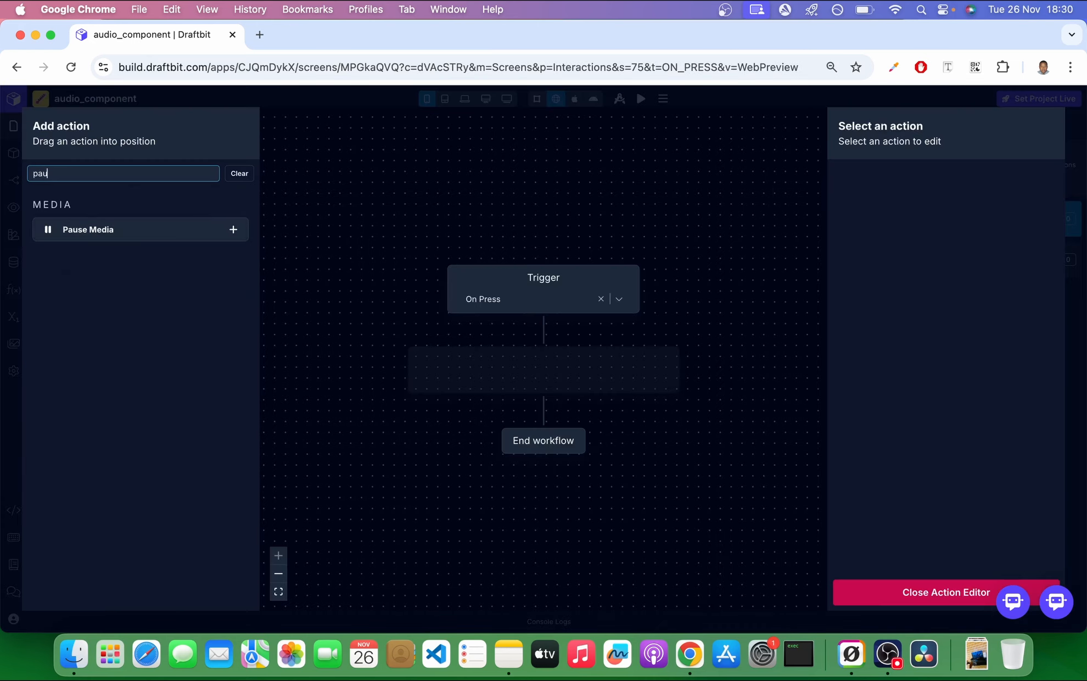
click(932, 593)
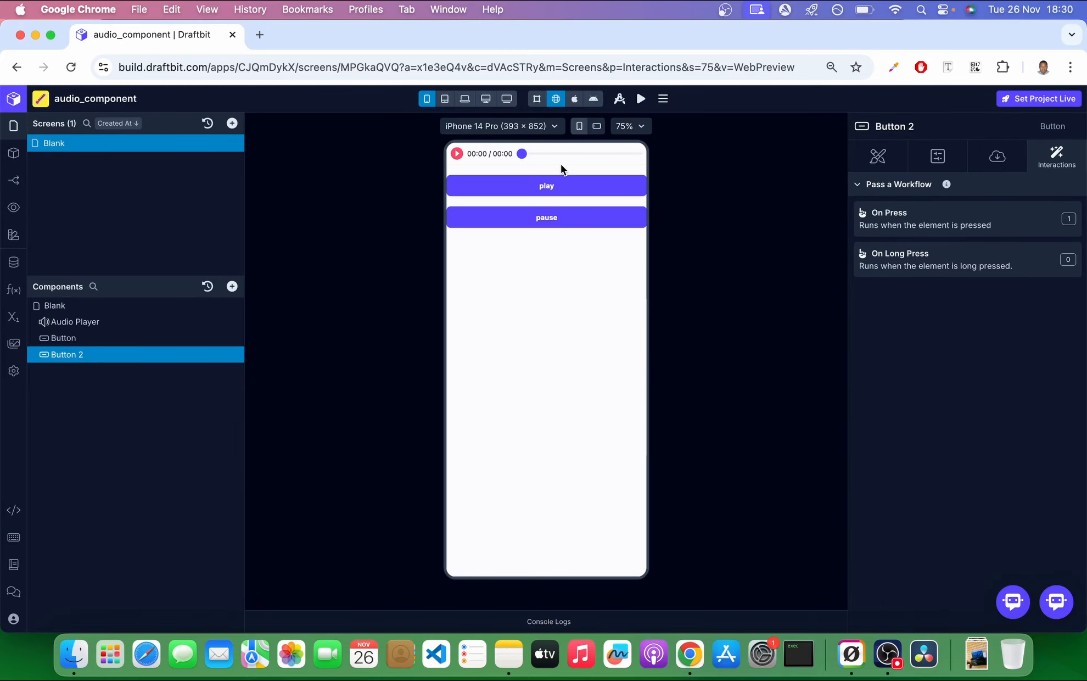
Test both buttons in the preview by starting the audio with play and stopping it with pause.
click(560, 194)
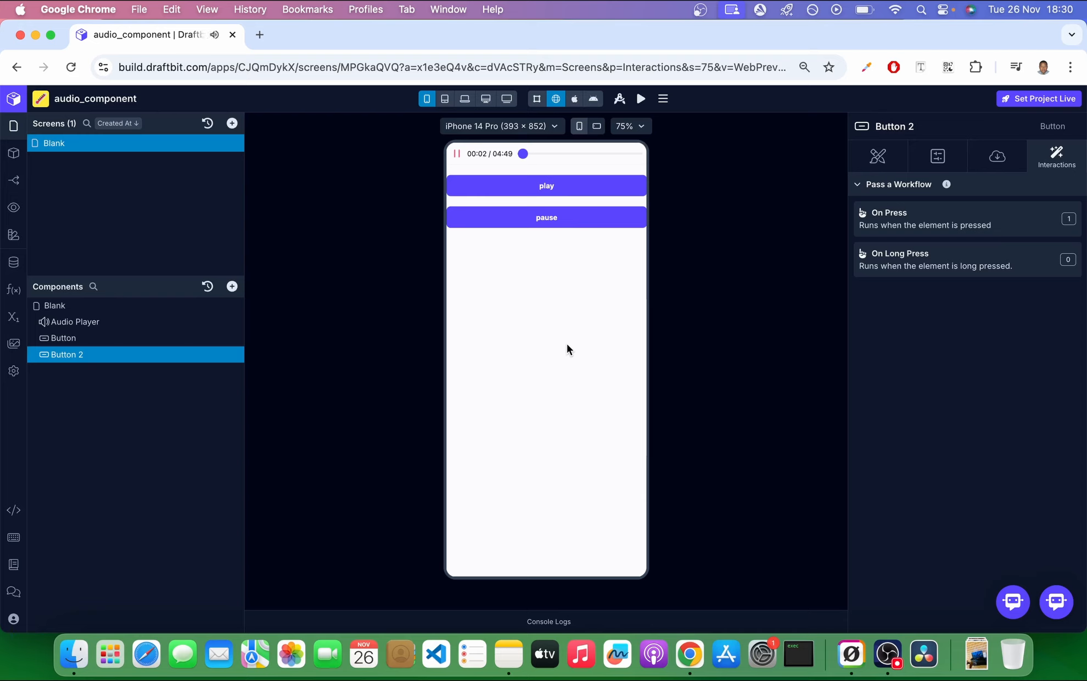
click(552, 224)
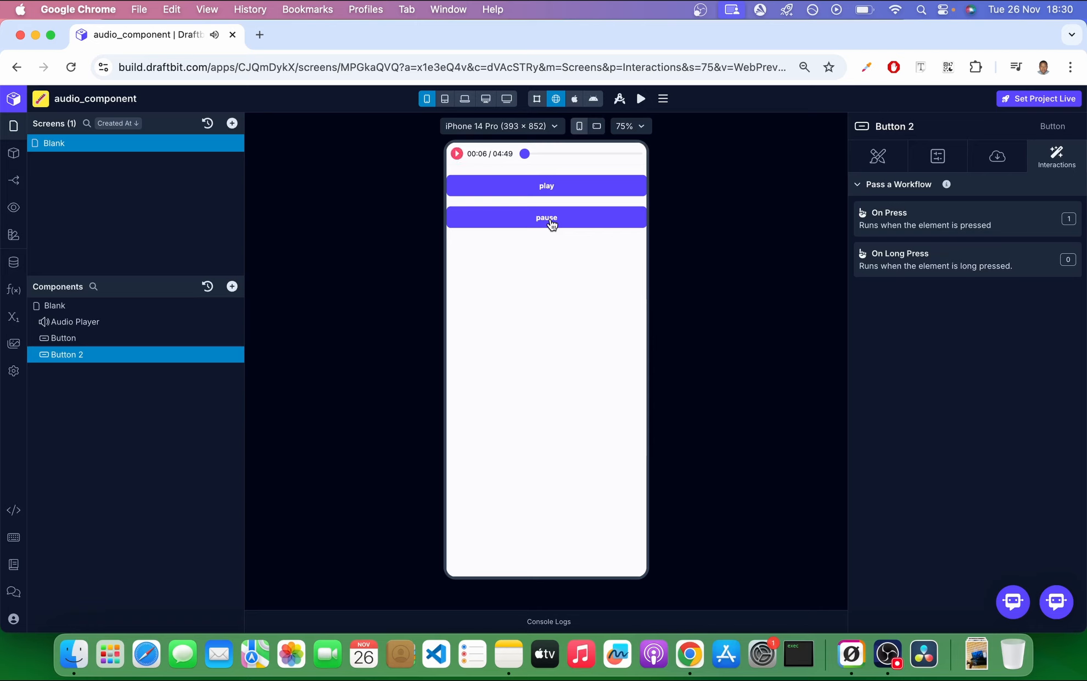